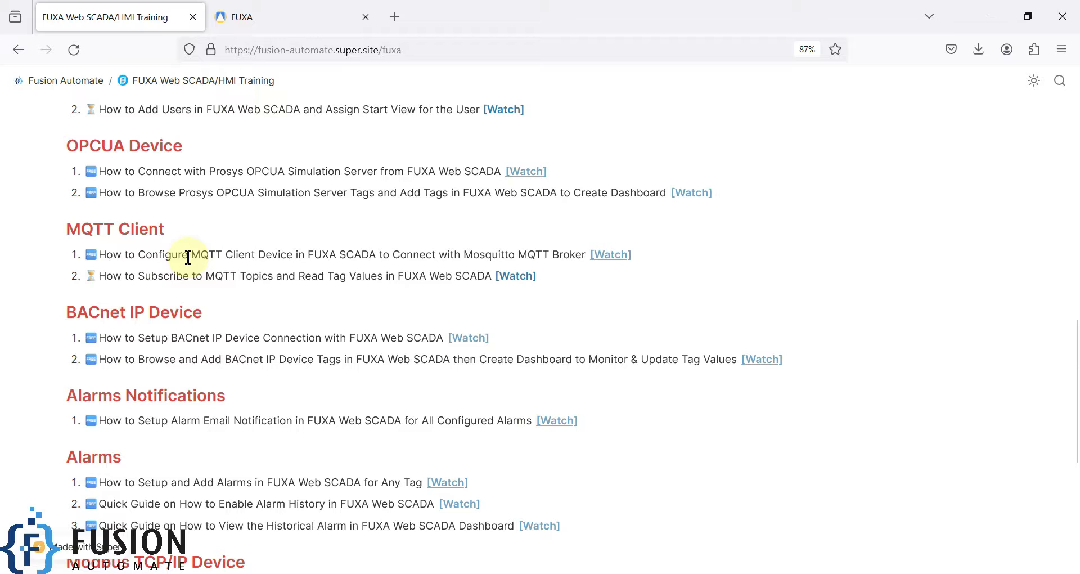
- Highlight 'FUXA SCADA' and 'Mosquitto MQTT' in the tutorial title, then switch to the FUXA editor tab
{"action": "left_click_drag", "start_coordinate": [298, 255], "coordinate": [557, 250]}
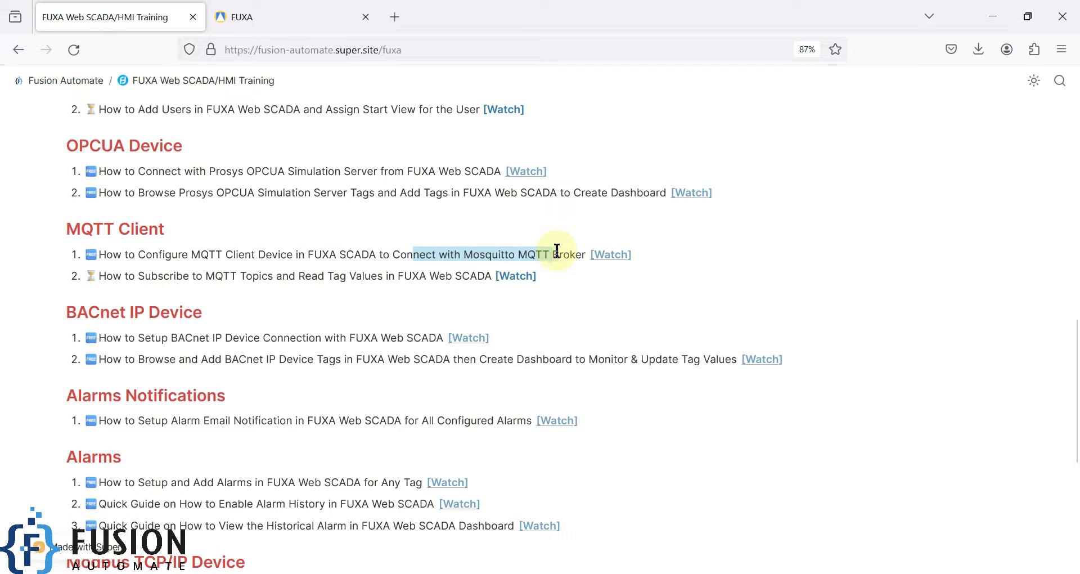
{"action": "left_click", "coordinate": [555, 251]}
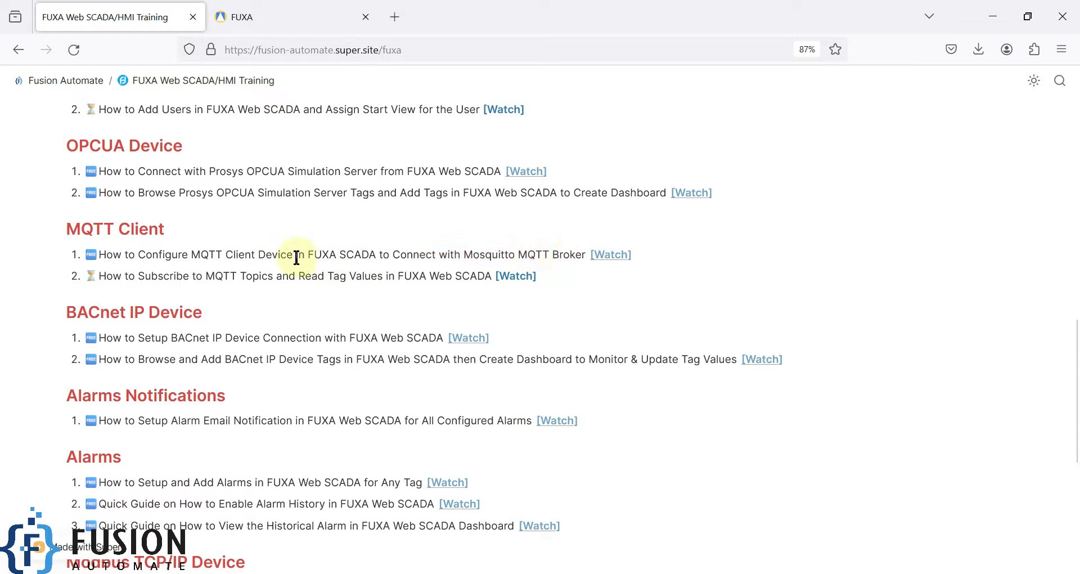
{"action": "left_click_drag", "start_coordinate": [307, 254], "coordinate": [377, 253]}
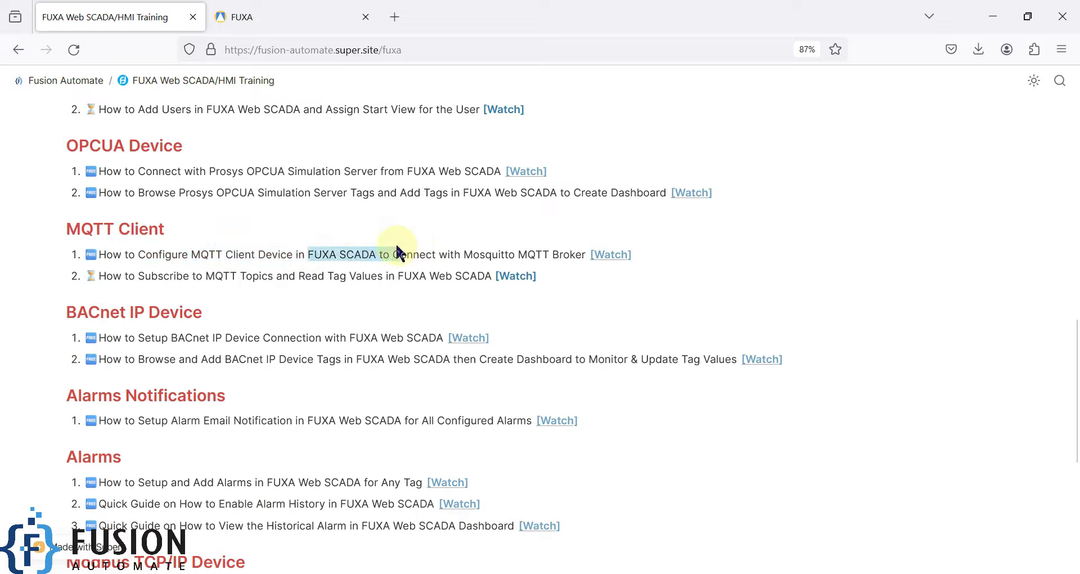
{"action": "left_click", "coordinate": [467, 250]}
{"action": "left_click_drag", "start_coordinate": [477, 251], "coordinate": [533, 252]}
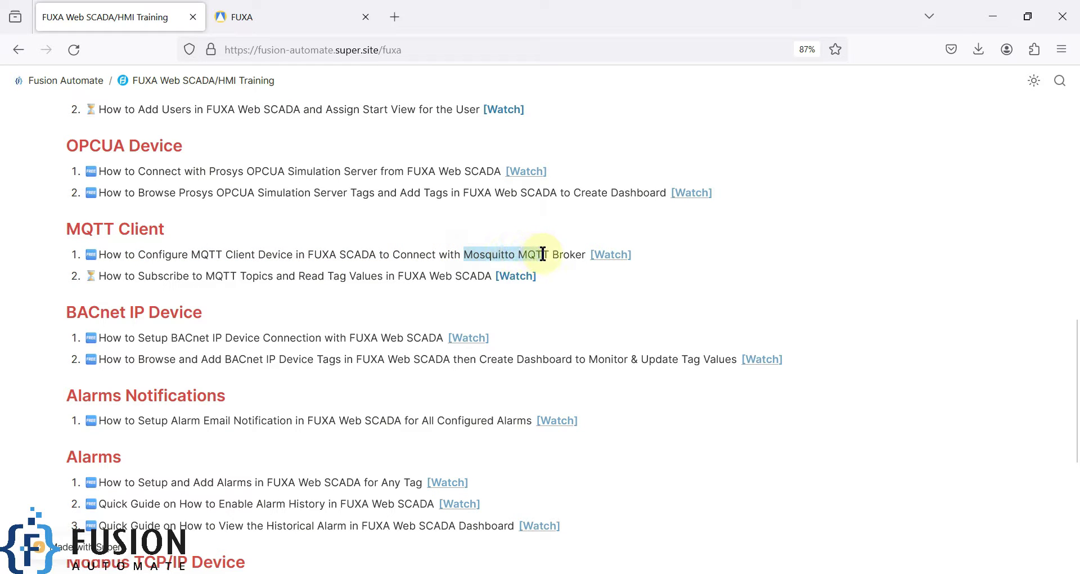
{"action": "left_click", "coordinate": [270, 22]}
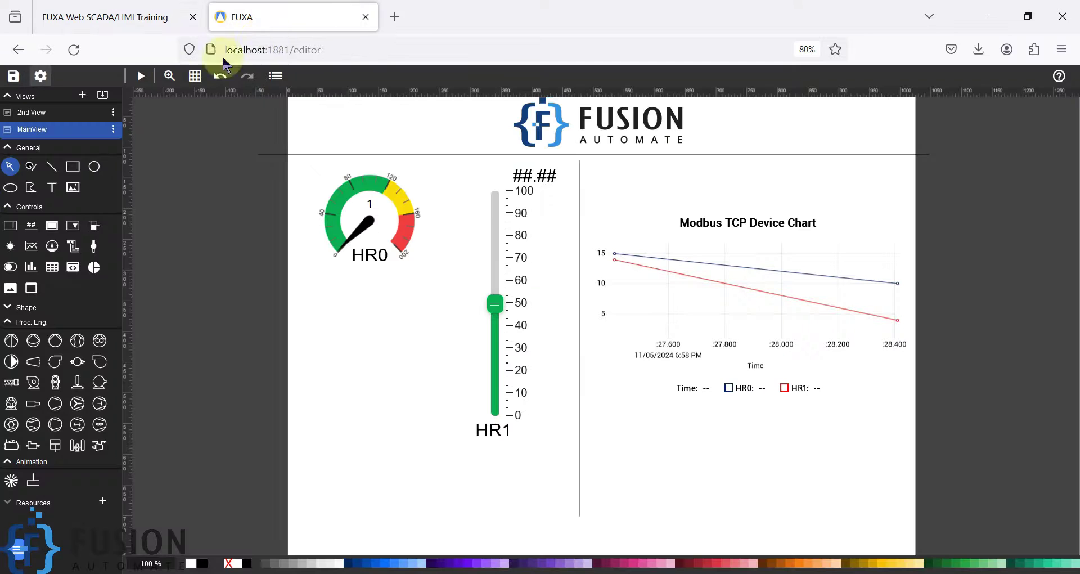
- Open Setup > Connections to show the device map with MQTT_Device, then bring MQTT Explorer forward
{"action": "left_click", "coordinate": [40, 75]}
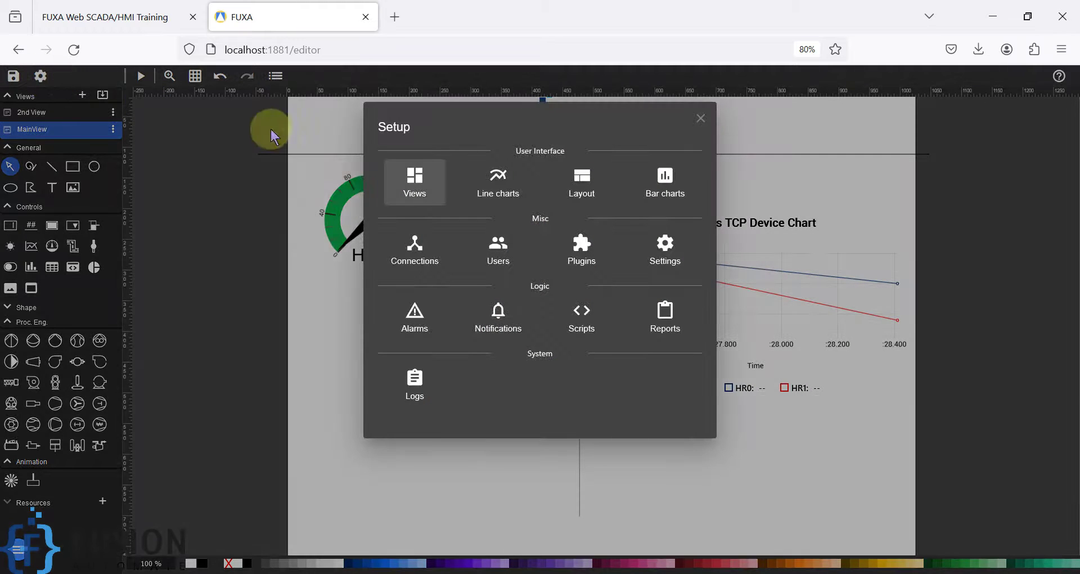
{"action": "left_click", "coordinate": [417, 249]}
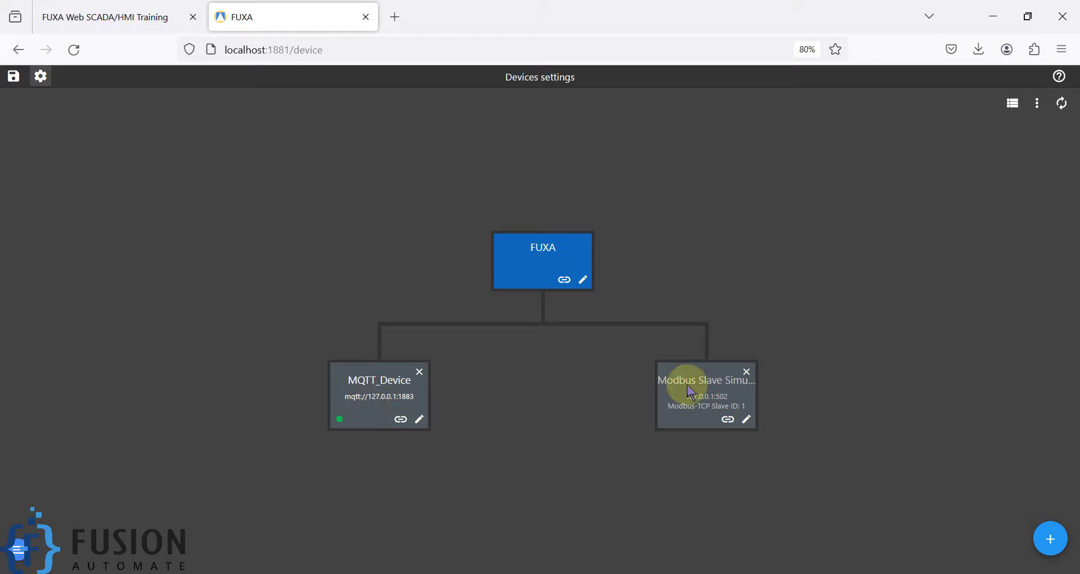
{"action": "left_click", "coordinate": [402, 571]}
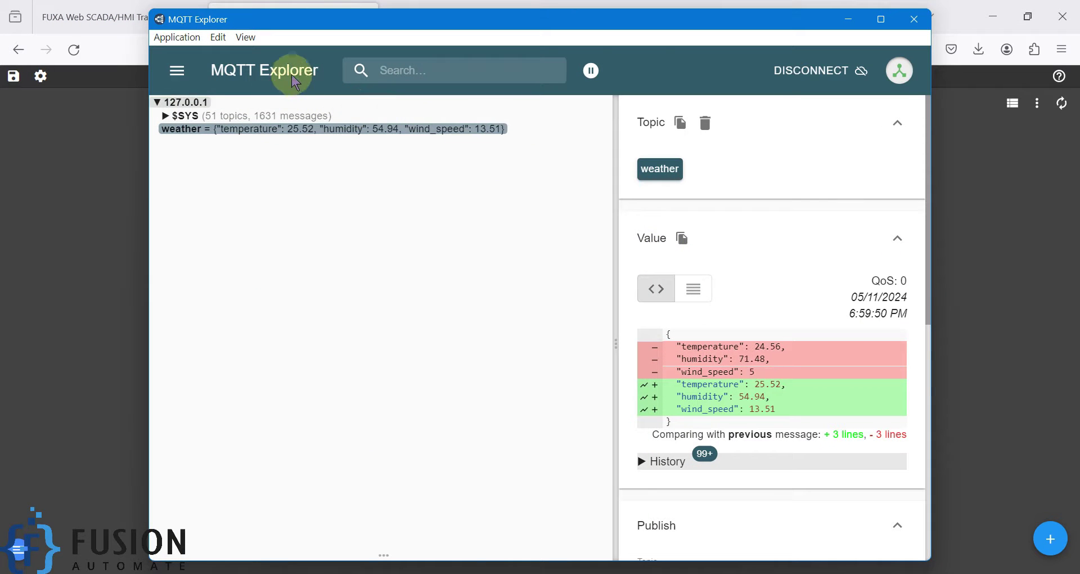
{"action": "left_click", "coordinate": [902, 69]}
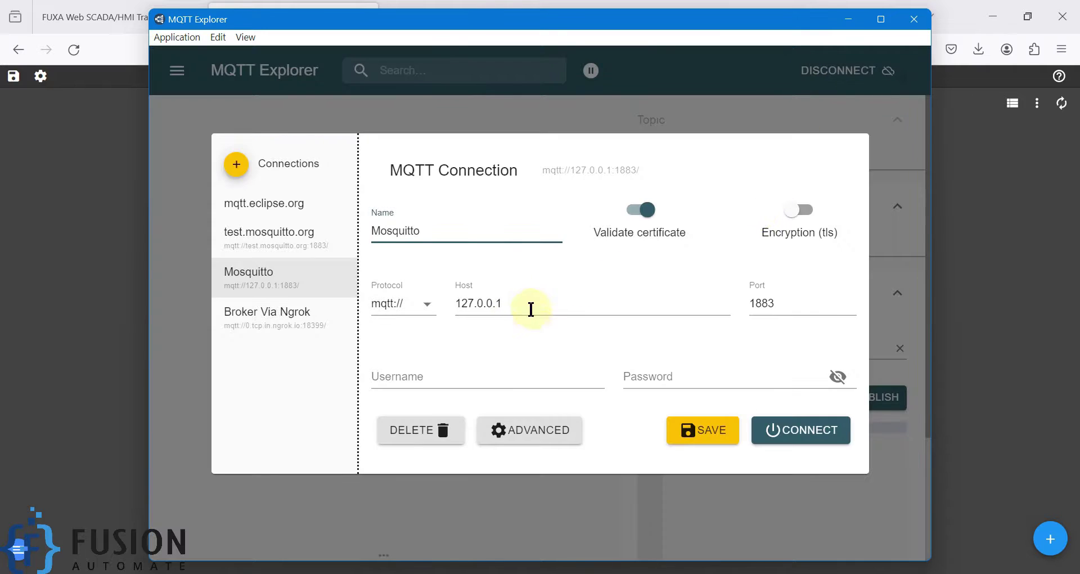
{"action": "left_click", "coordinate": [819, 430]}
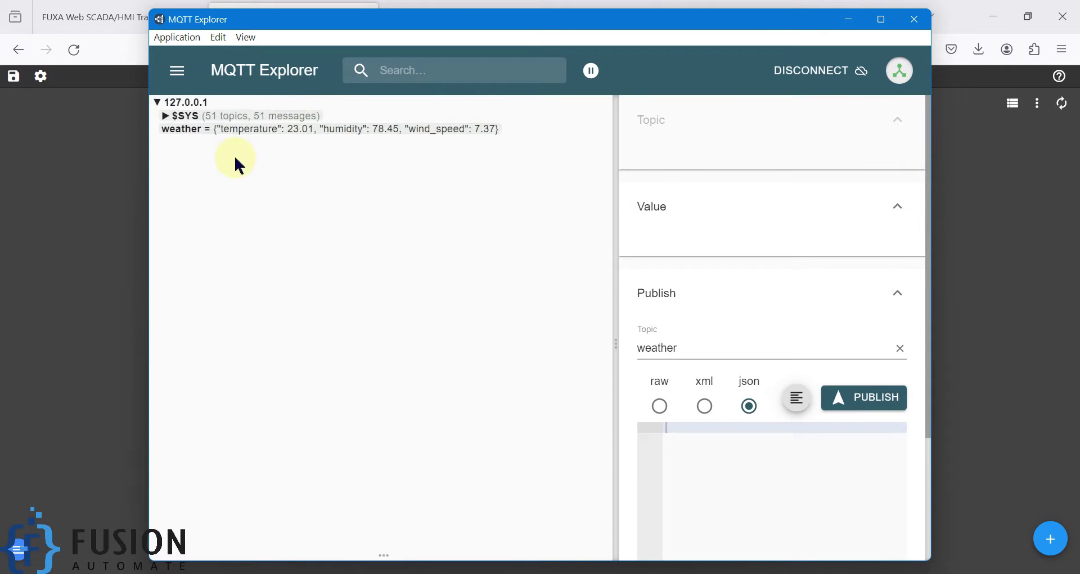
{"action": "left_click", "coordinate": [224, 130]}
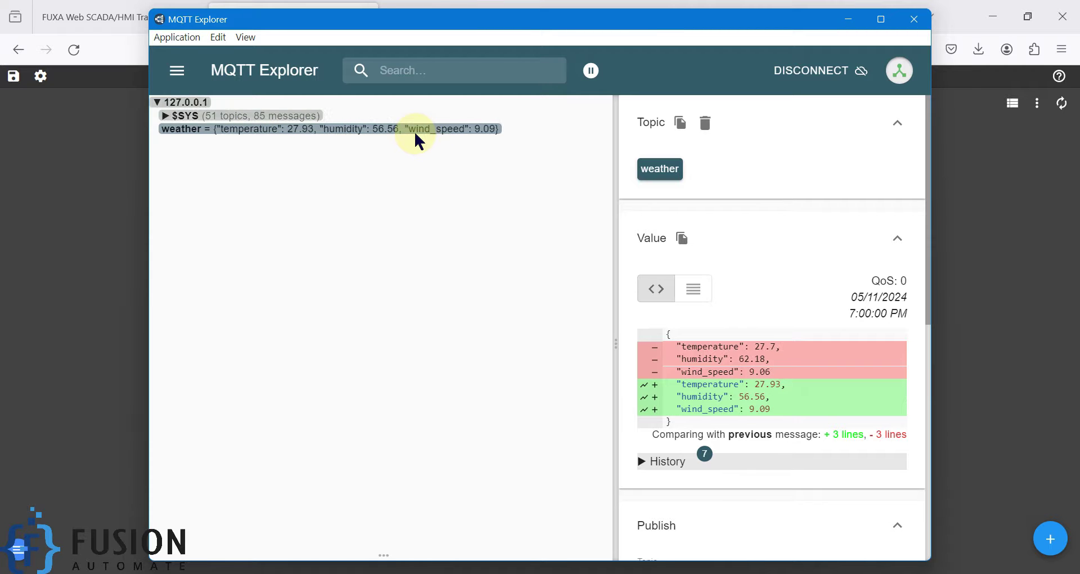
{"action": "left_click", "coordinate": [104, 138]}
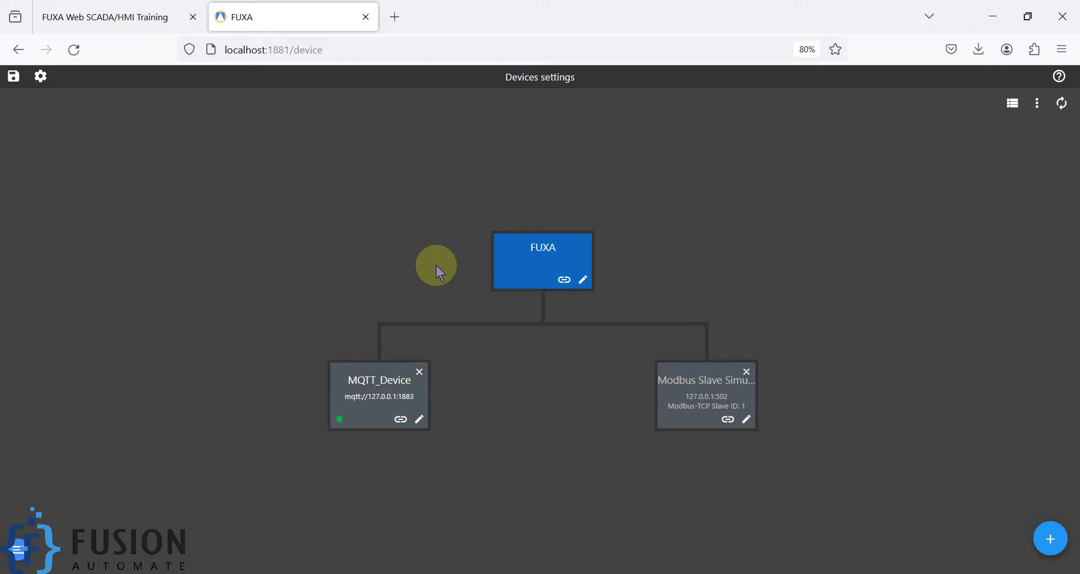
{"action": "left_click", "coordinate": [382, 570]}
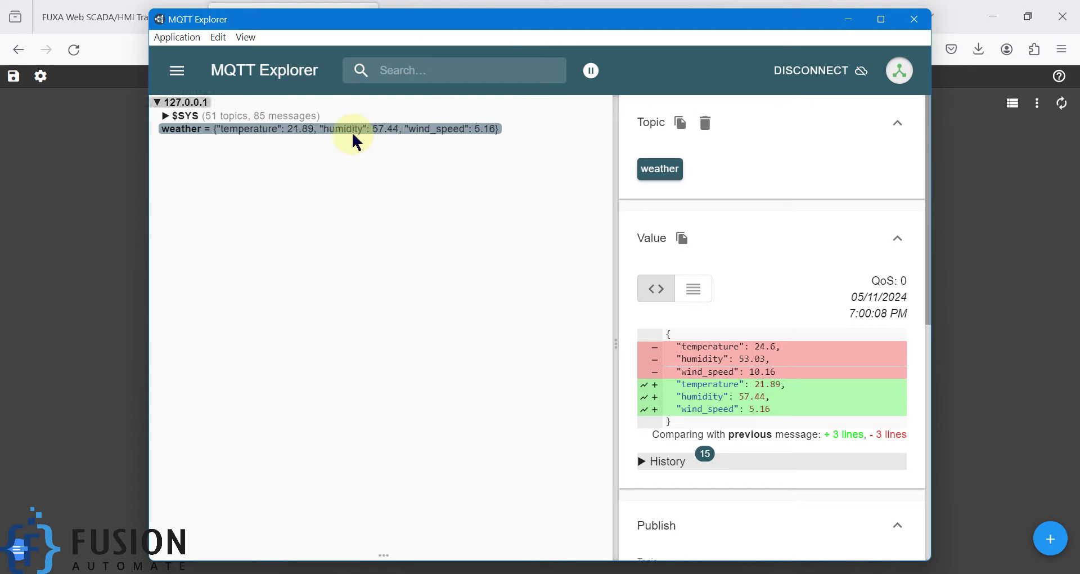
{"action": "left_click", "coordinate": [84, 14]}
{"action": "left_click_drag", "start_coordinate": [99, 275], "coordinate": [485, 276]}
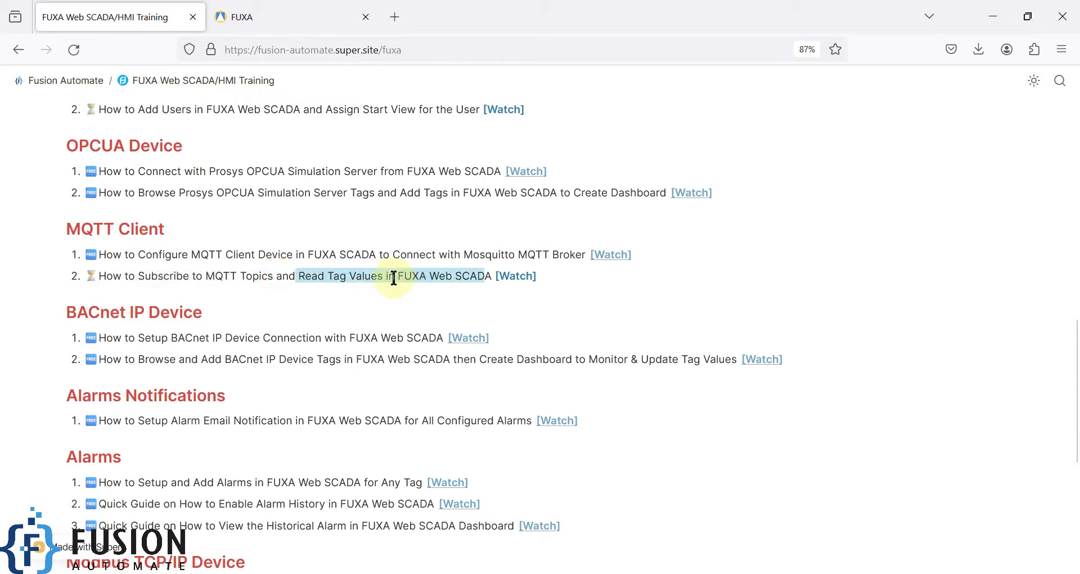
{"action": "left_click", "coordinate": [414, 278]}
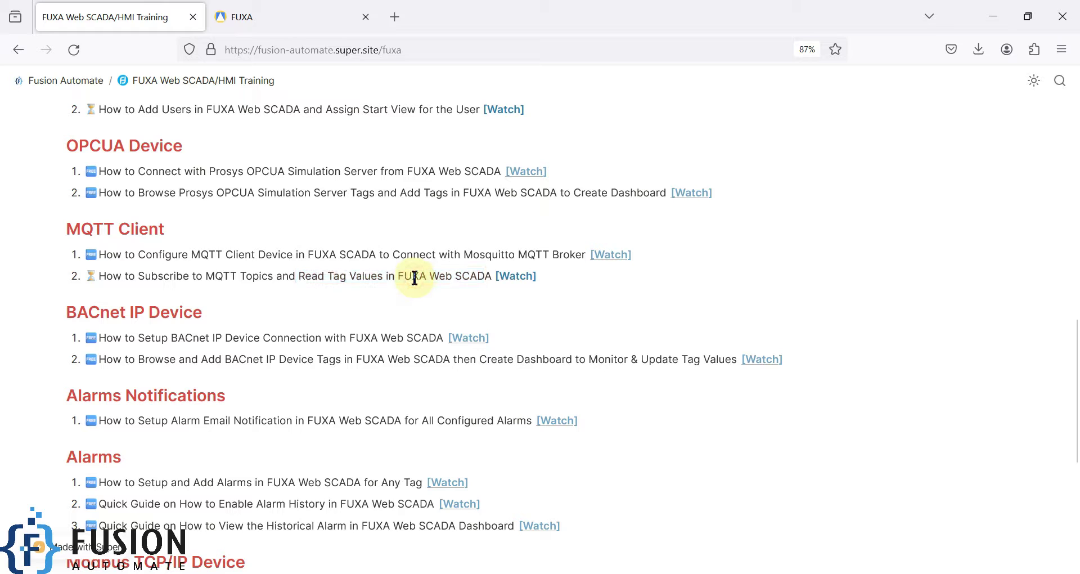
{"action": "left_click", "coordinate": [245, 8]}
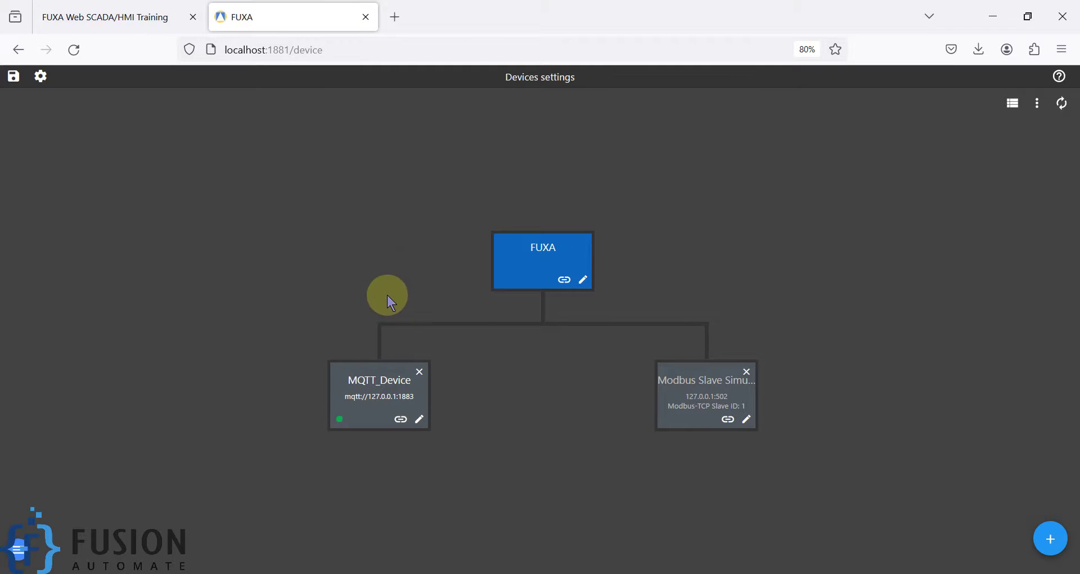
- Open MQTT_Device's tag list and compare its weather values with MQTT Explorer side by side
{"action": "left_click", "coordinate": [400, 420]}
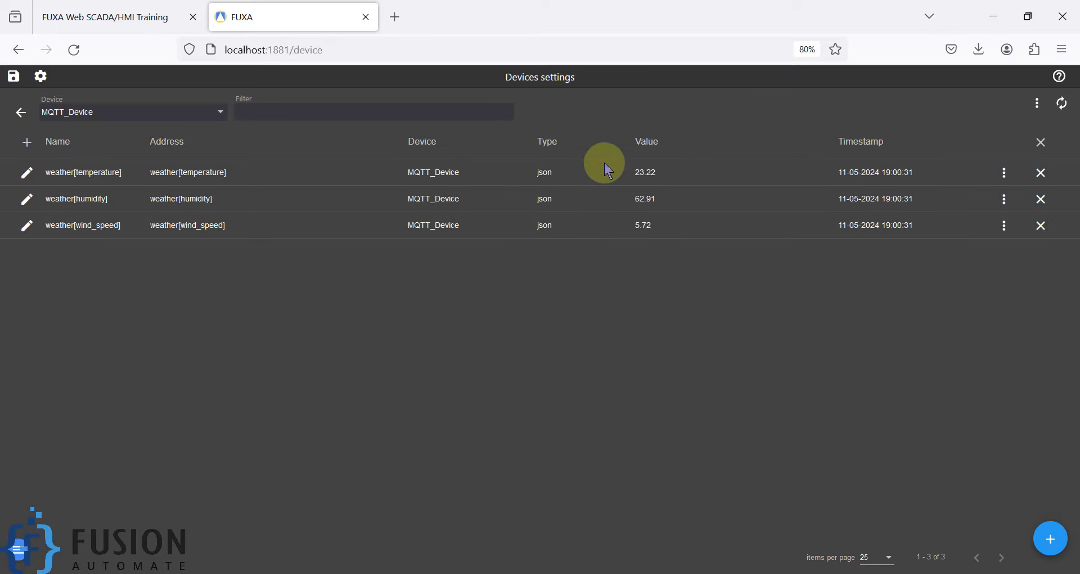
{"action": "key", "text": "super+Left"}
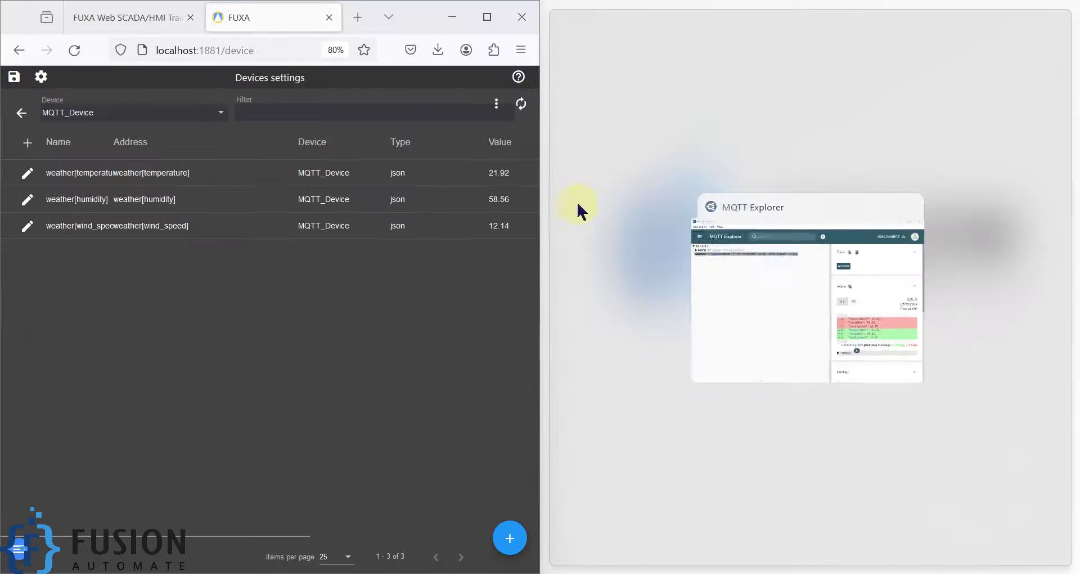
{"action": "left_click", "coordinate": [747, 282]}
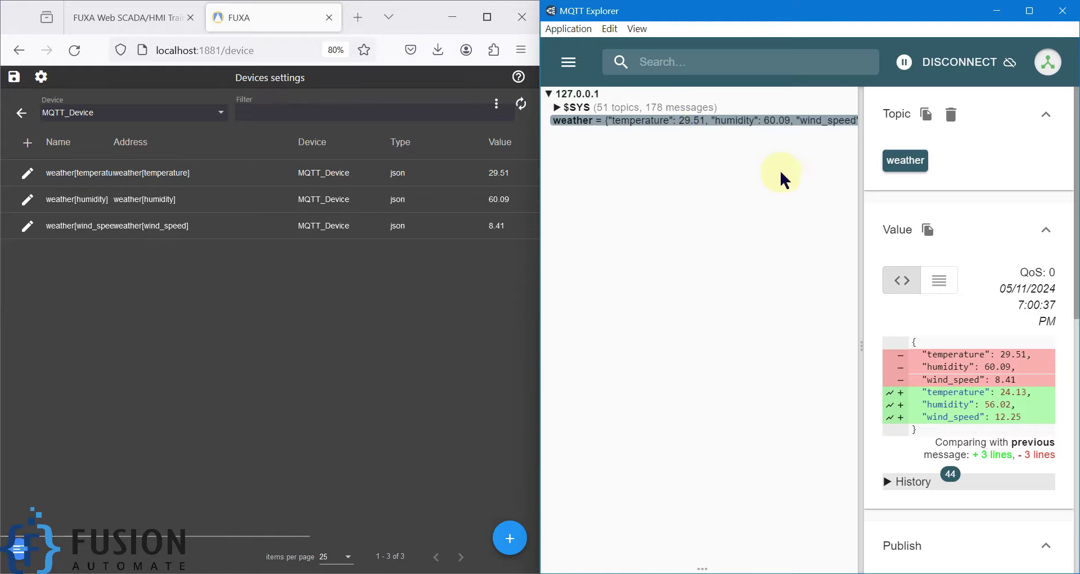
{"action": "left_click_drag", "start_coordinate": [867, 285], "coordinate": [1025, 329]}
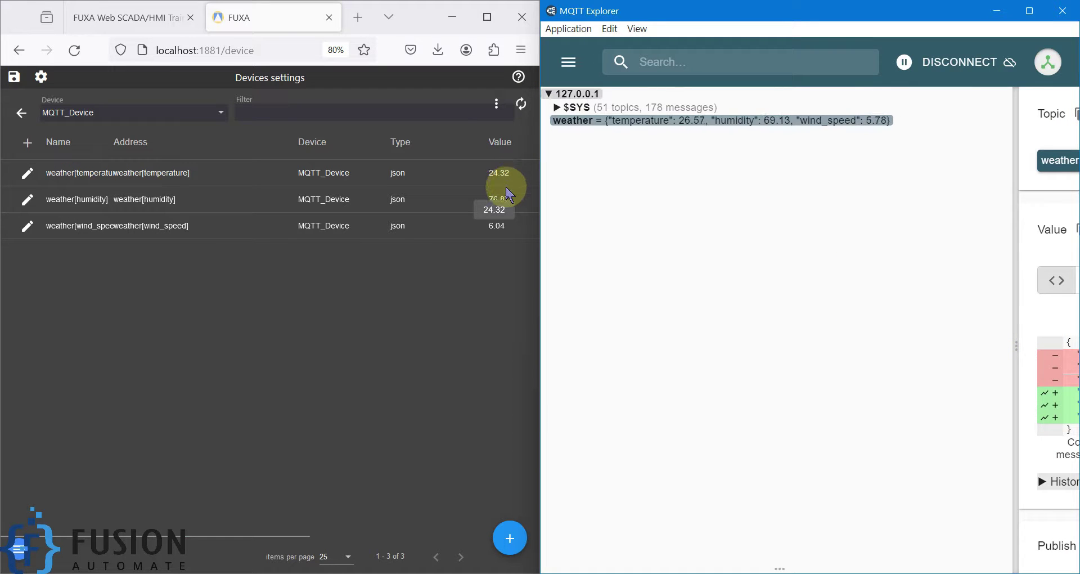
{"action": "left_click", "coordinate": [434, 398]}
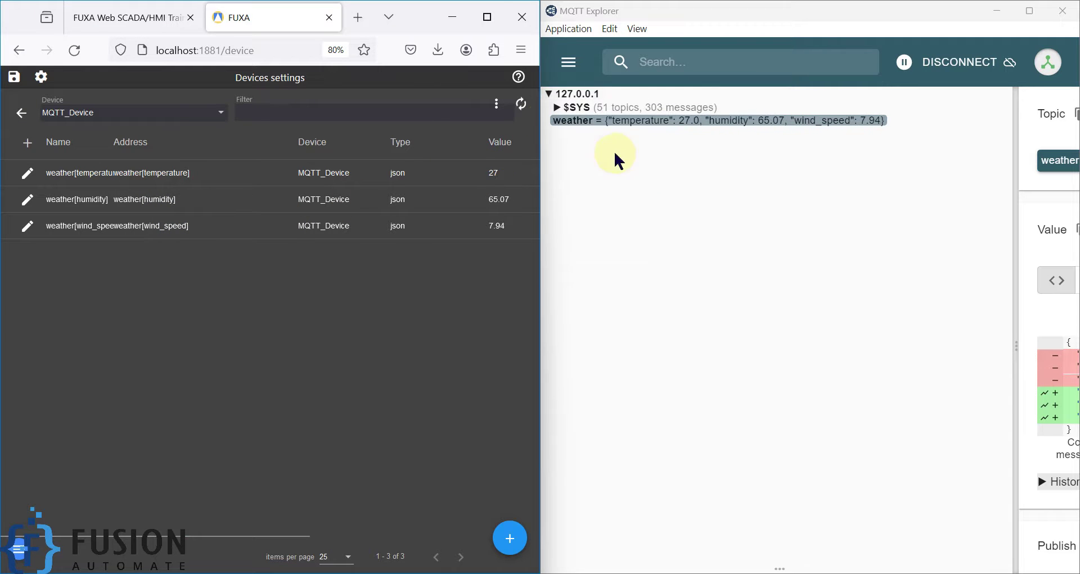
{"action": "left_click", "coordinate": [487, 17]}
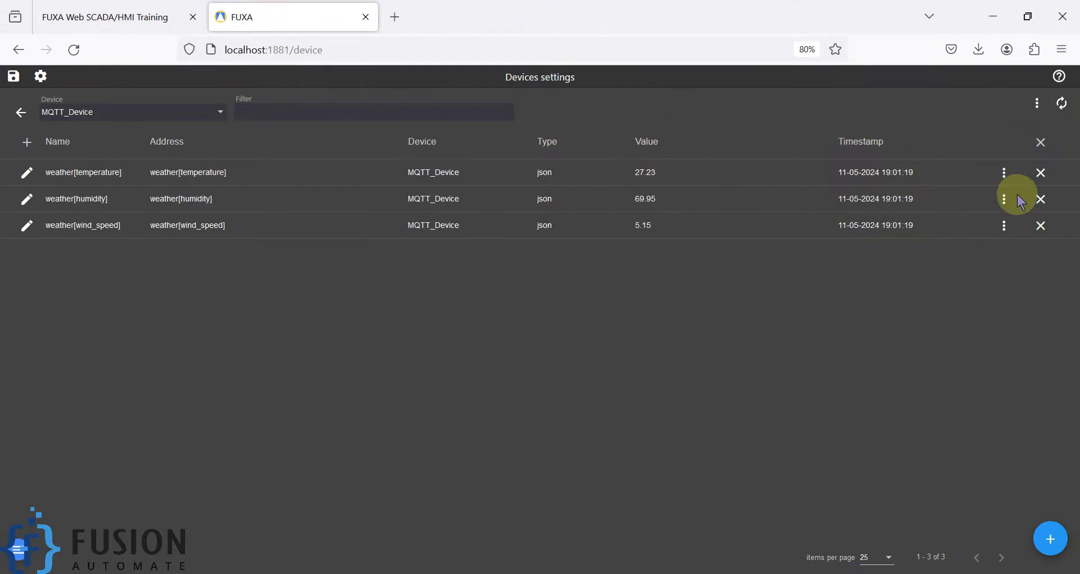
- Delete all of MQTT_Device's weather tags, confirming the remove-all prompt
{"action": "left_click", "coordinate": [1040, 172]}
{"action": "left_click", "coordinate": [1040, 172]}
{"action": "left_click", "coordinate": [1041, 173]}
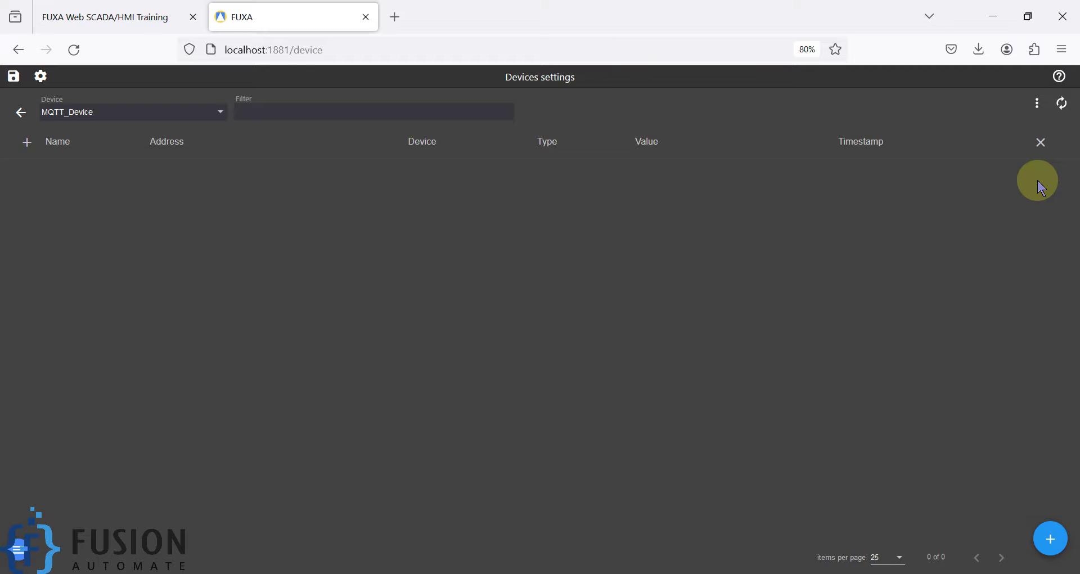
{"action": "left_click", "coordinate": [1040, 142]}
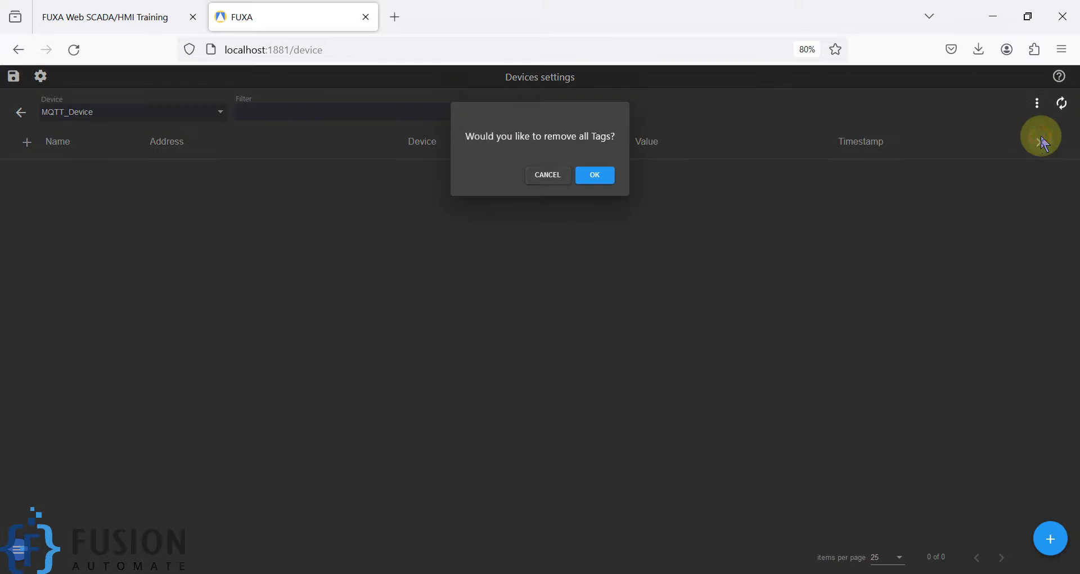
{"action": "left_click", "coordinate": [595, 175]}
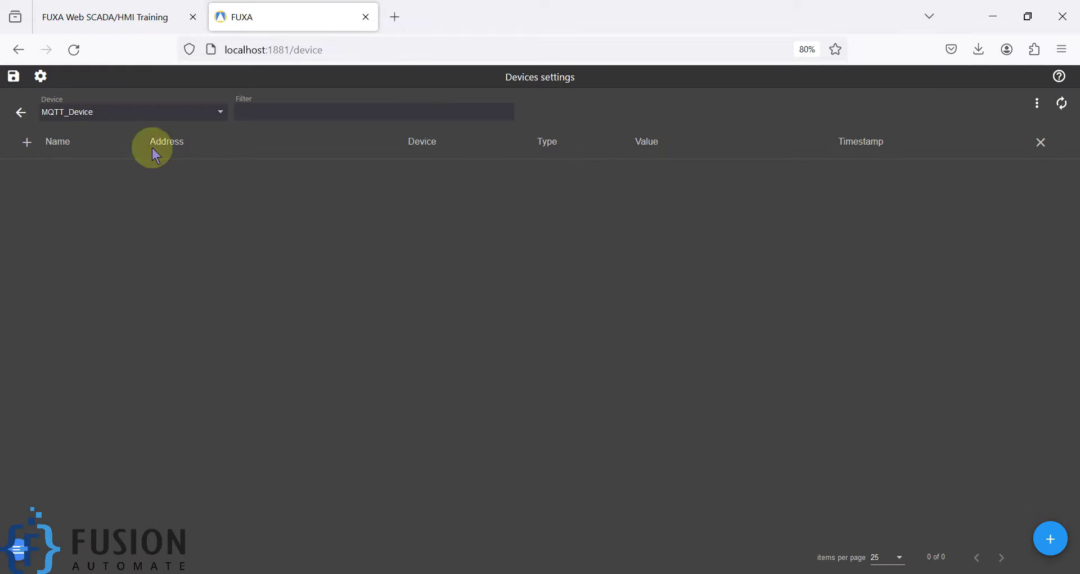
- Save the project and reopen MQTT_Device's now-empty tag list
{"action": "left_click", "coordinate": [16, 79]}
{"action": "left_click", "coordinate": [30, 116]}
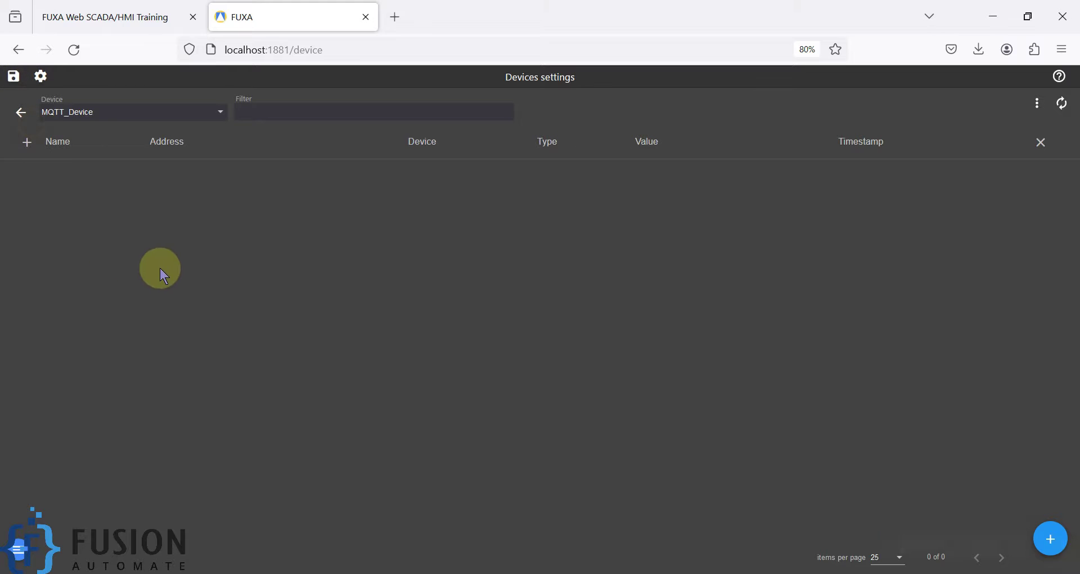
{"action": "left_click", "coordinate": [22, 113]}
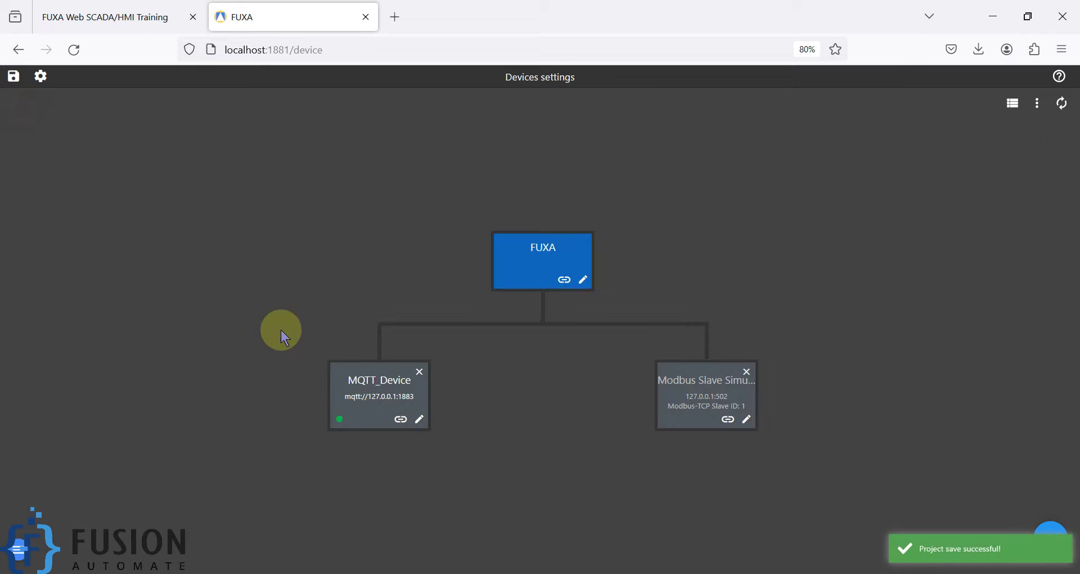
{"action": "left_click", "coordinate": [401, 422]}
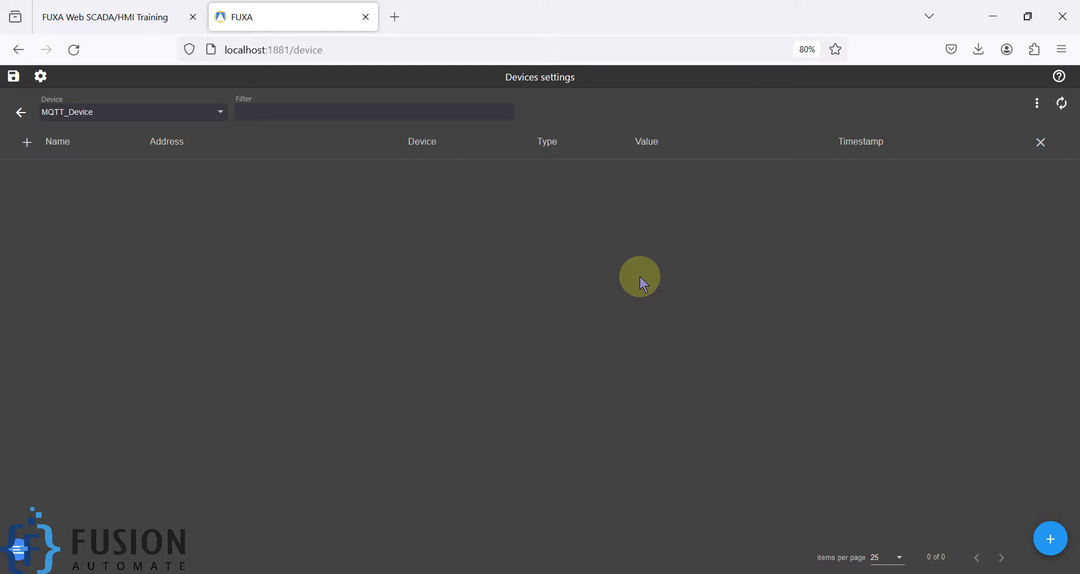
{"action": "left_click", "coordinate": [1050, 540]}
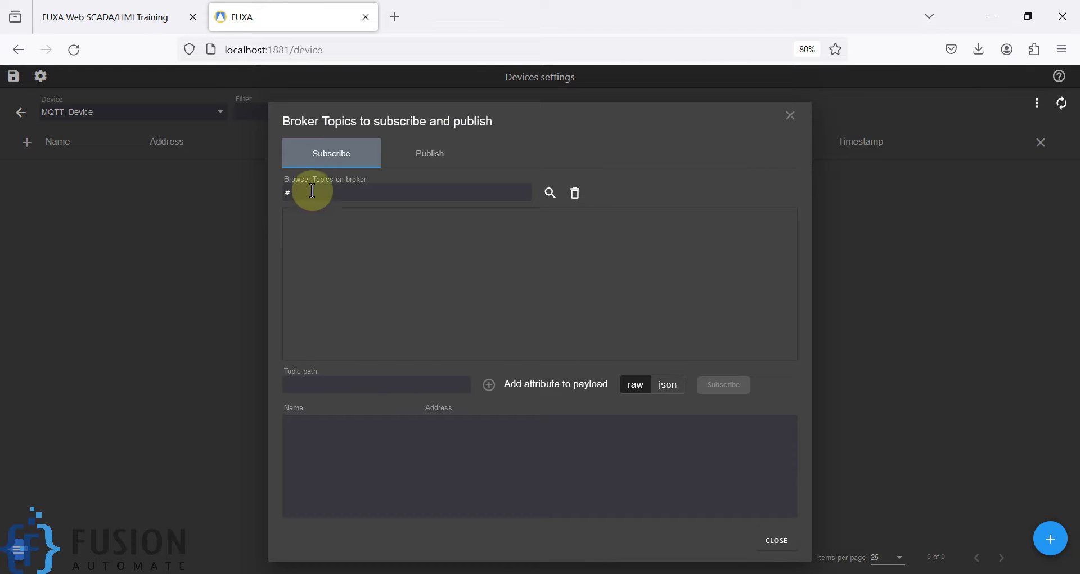
- Replace the # topic filter with 'weather', search the broker and select the weather topic
{"action": "left_click_drag", "start_coordinate": [311, 192], "coordinate": [269, 192]}
{"action": "triple_click", "coordinate": [334, 177]}
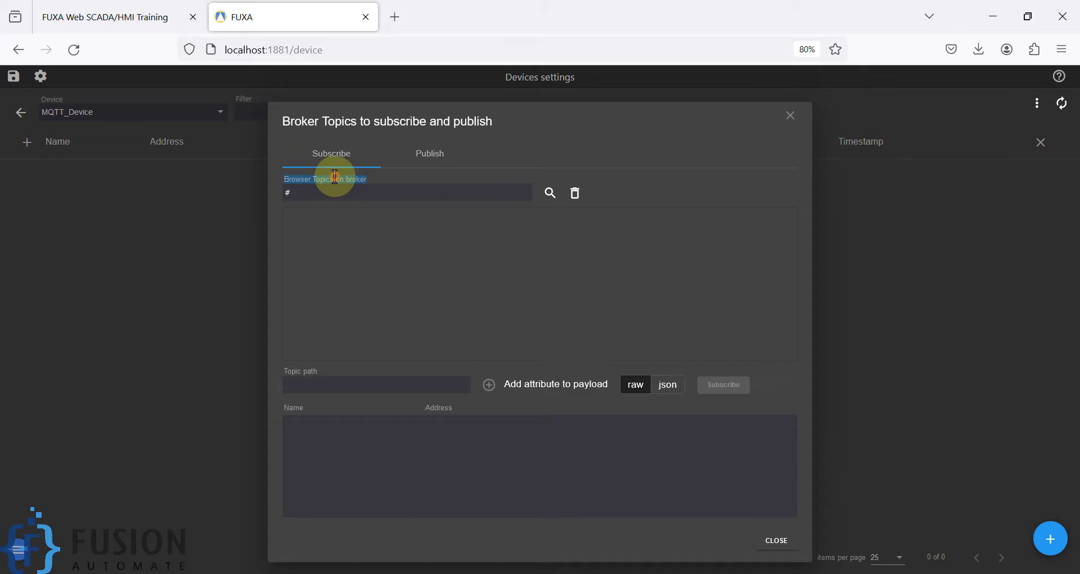
{"action": "left_click_drag", "start_coordinate": [345, 191], "coordinate": [248, 191]}
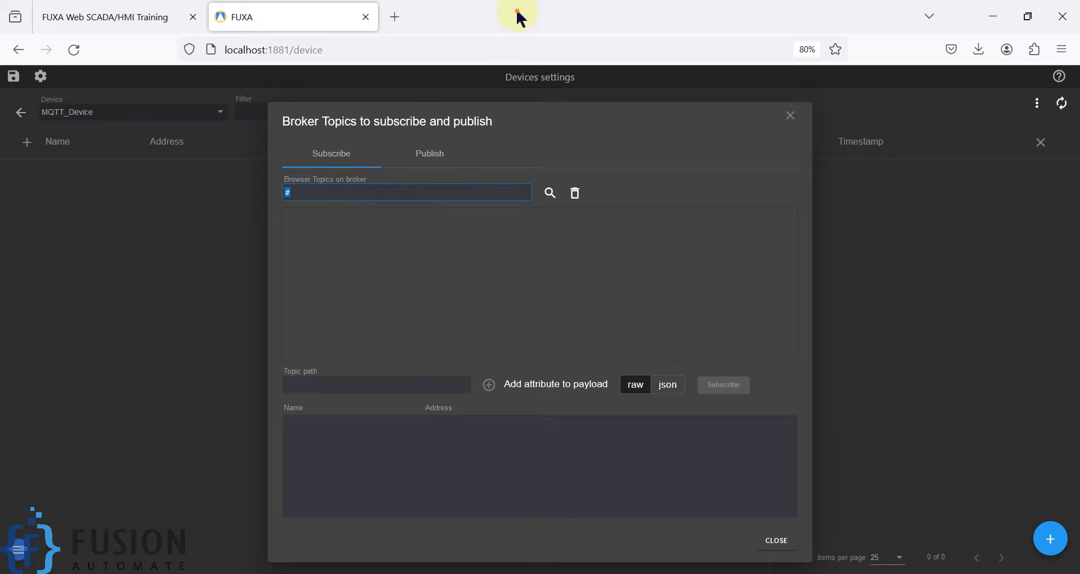
{"action": "left_click_drag", "start_coordinate": [516, 19], "coordinate": [324, 241]}
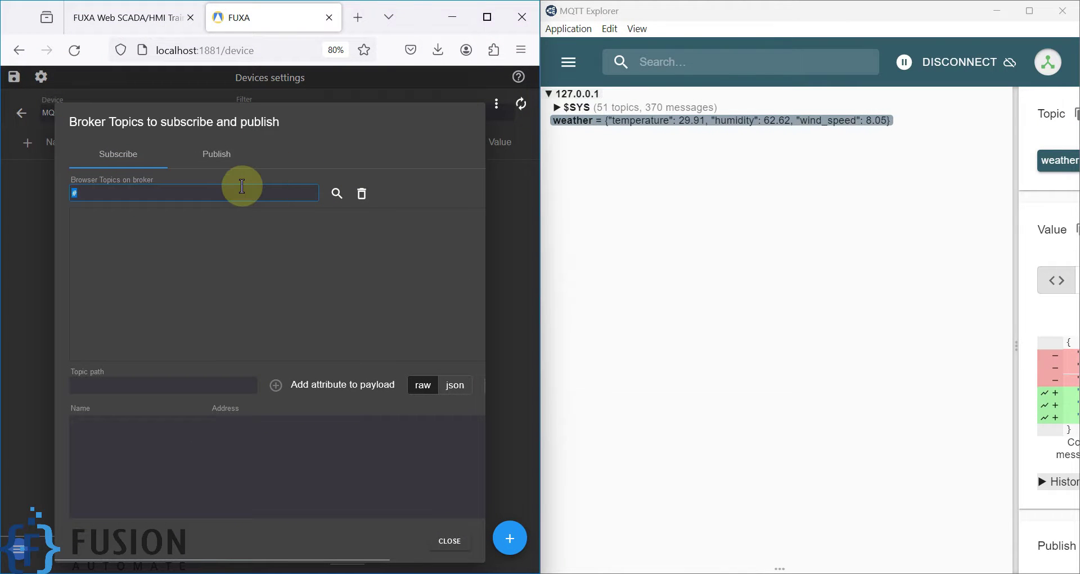
{"action": "left_click", "coordinate": [242, 185]}
{"action": "key", "text": "BackSpace"}
{"action": "type", "text": "weather"}
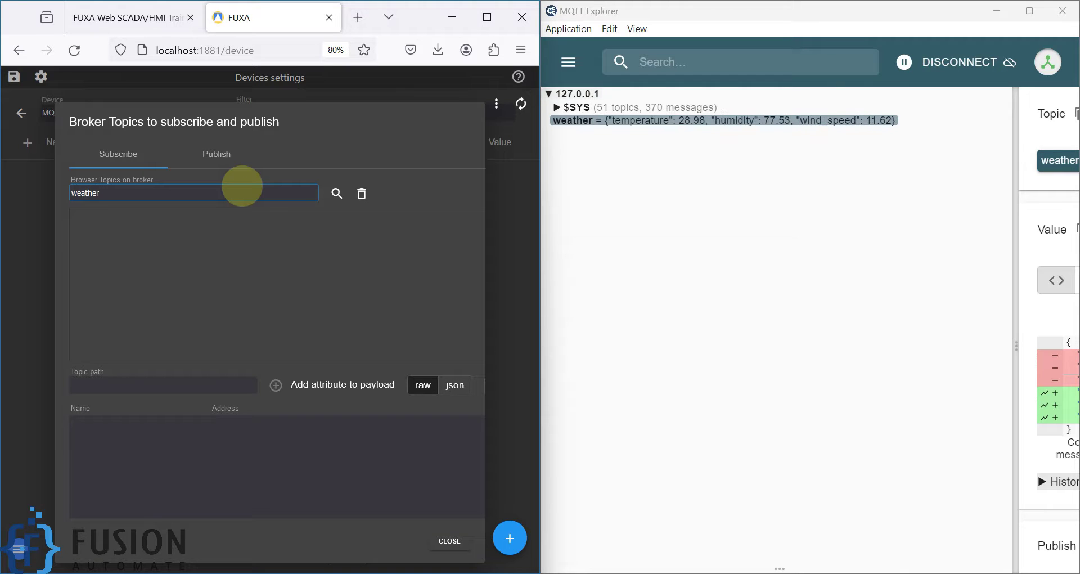
{"action": "left_click", "coordinate": [339, 198]}
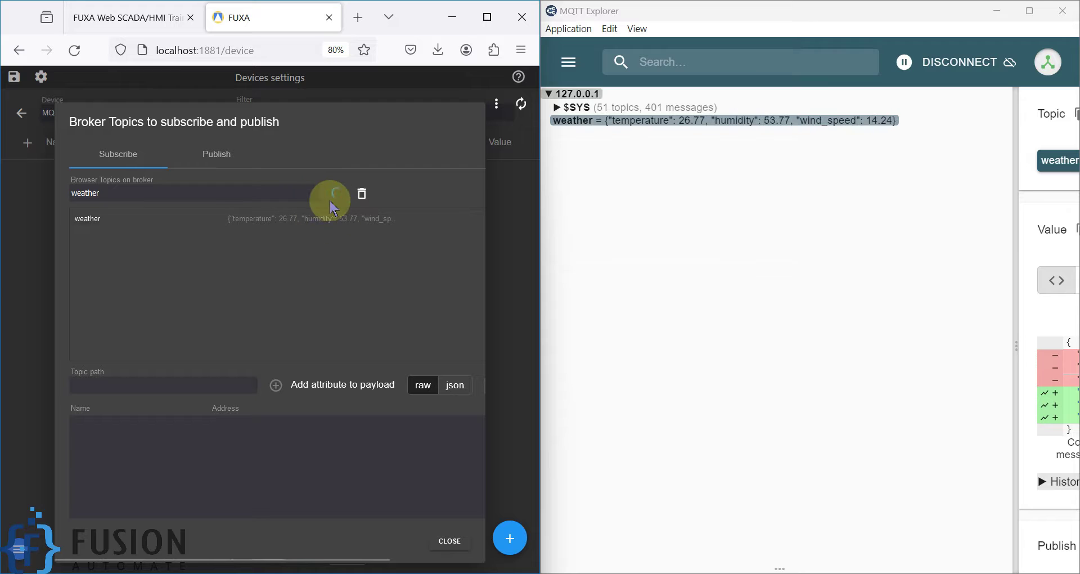
{"action": "left_click", "coordinate": [264, 225]}
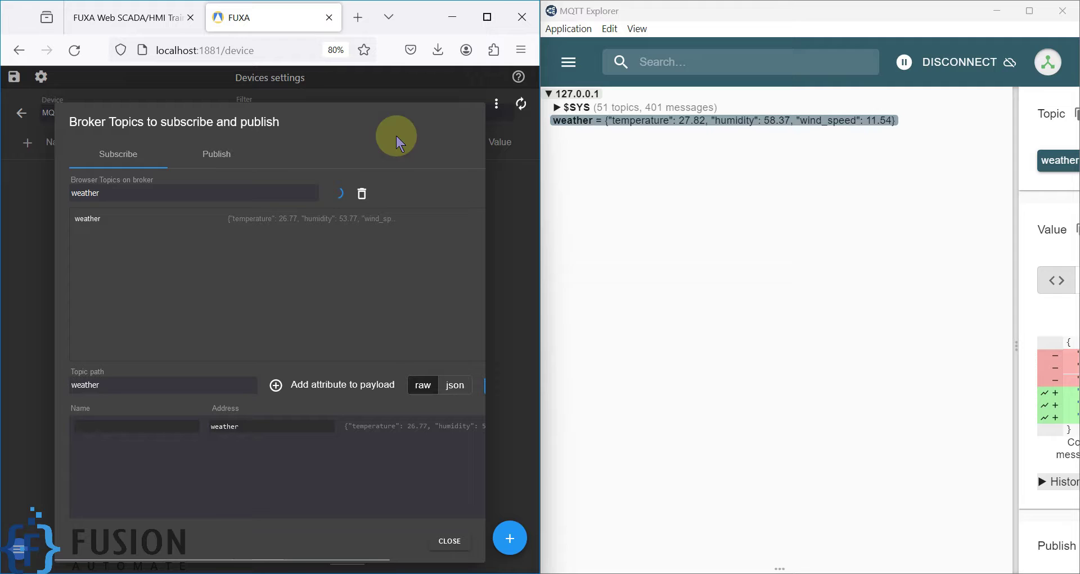
{"action": "left_click", "coordinate": [487, 21]}
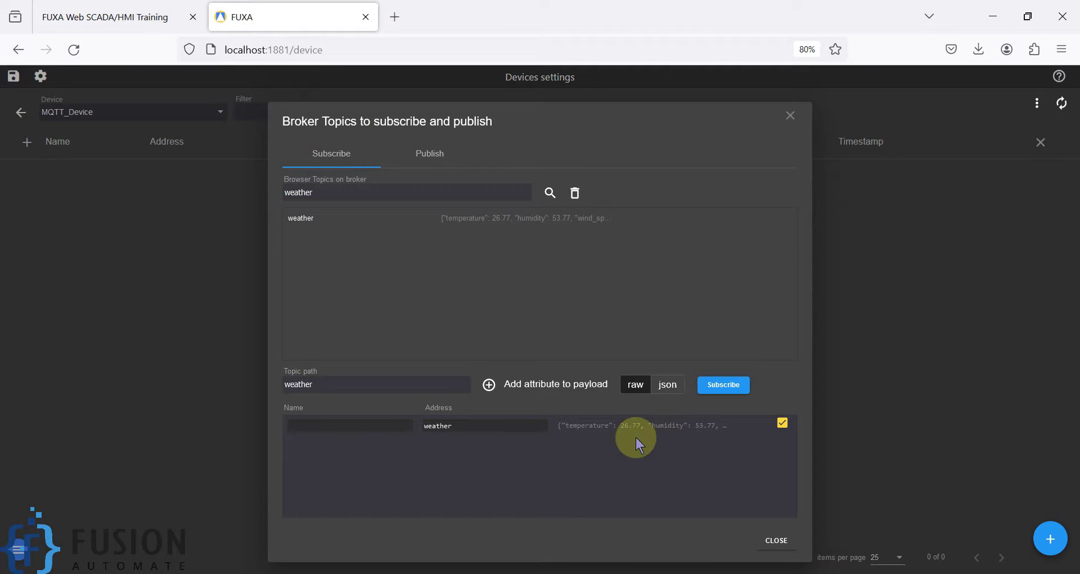
- Split the weather payload as json and subscribe temperature, humidity and wind_speed as tags
{"action": "key", "text": "alt+Tab"}
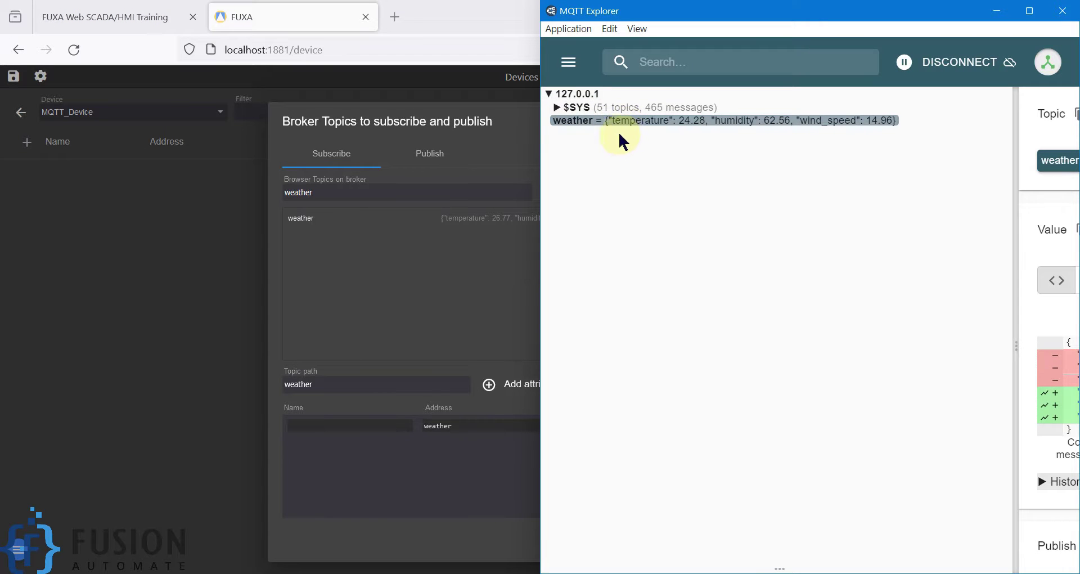
{"action": "left_click", "coordinate": [512, 116]}
{"action": "left_click", "coordinate": [669, 384]}
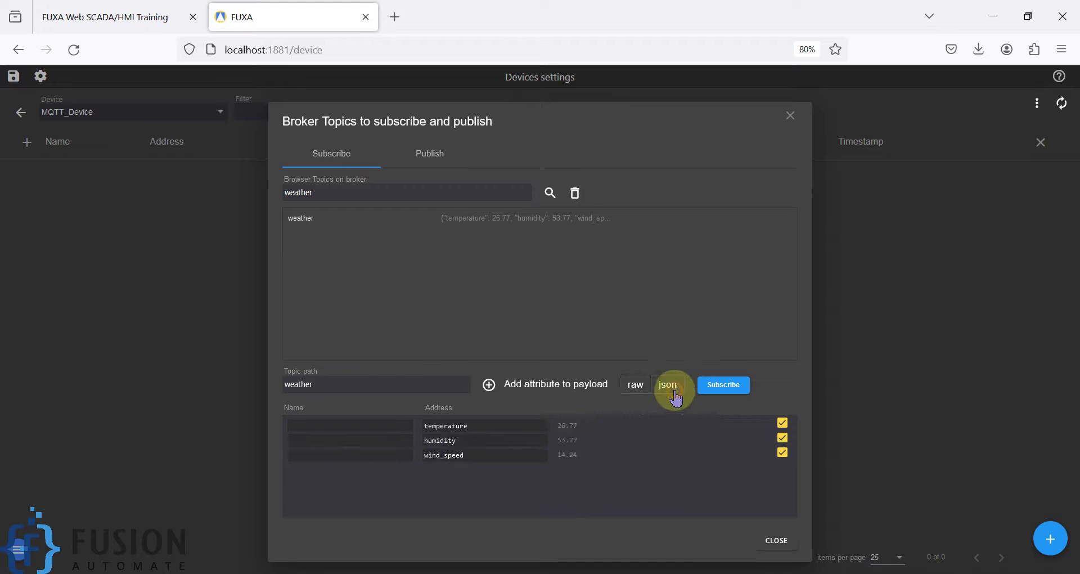
{"action": "left_click", "coordinate": [716, 389]}
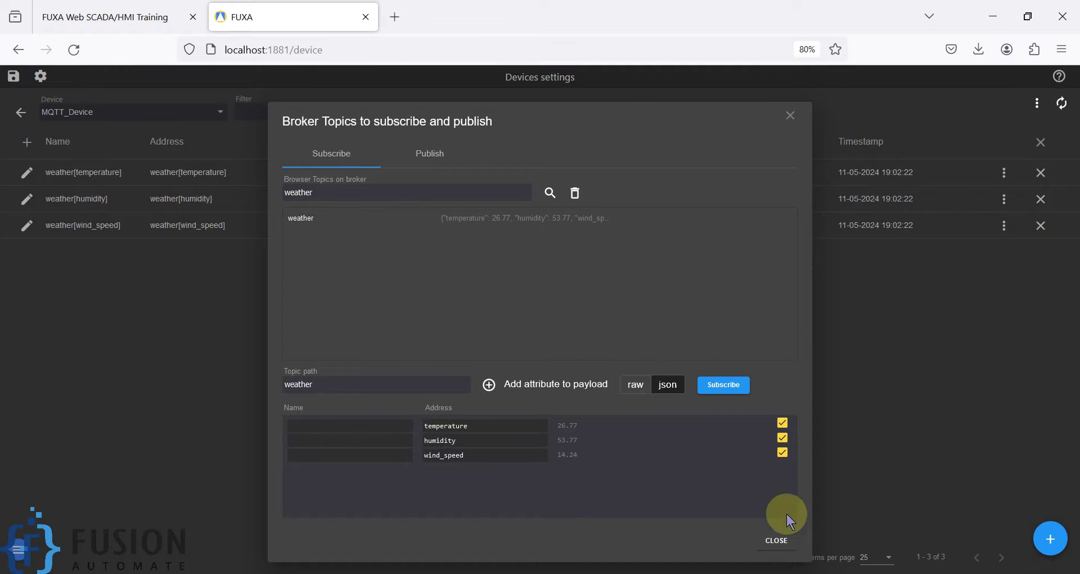
{"action": "left_click", "coordinate": [776, 540]}
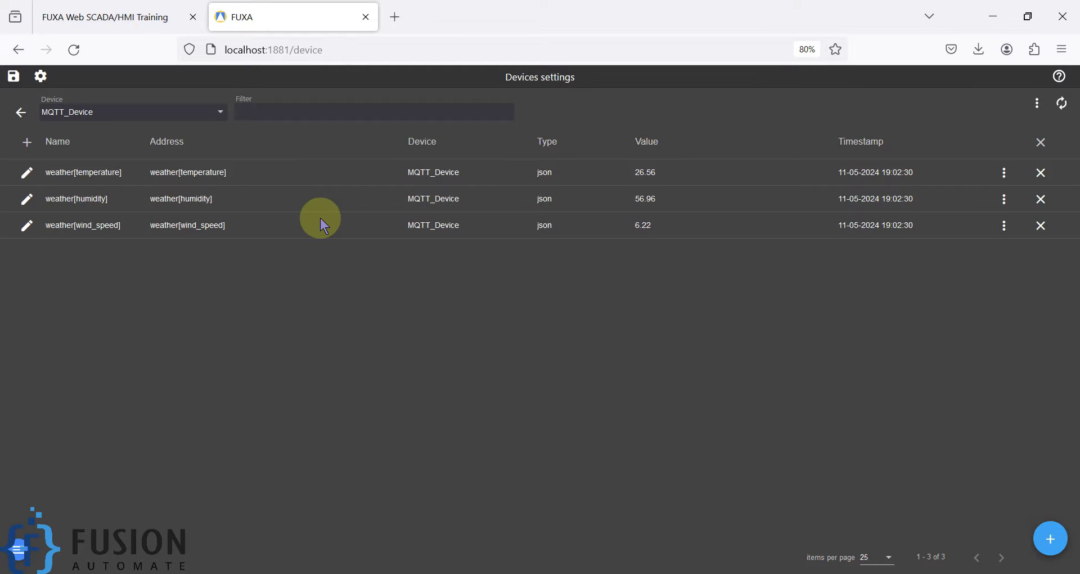
- Briefly restore FUXA to compare the weather tag values with MQTT Explorer, then bring MQTT Explorer forward
{"action": "double_click", "coordinate": [648, 7]}
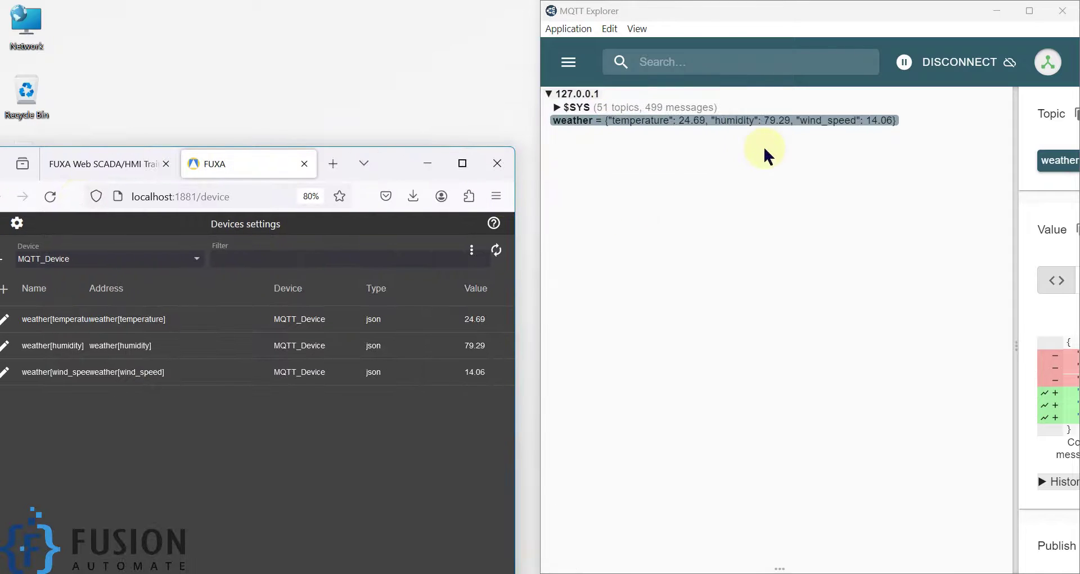
{"action": "left_click", "coordinate": [463, 164]}
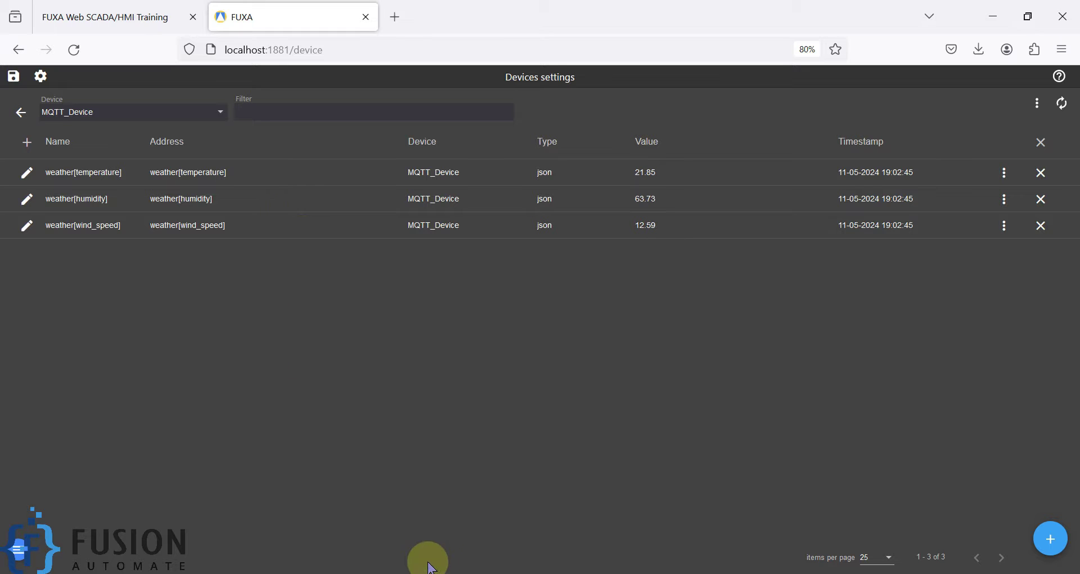
{"action": "left_click", "coordinate": [388, 571]}
- Maximise MQTT Explorer, set the publish topic to 'test' in raw format, and publish 66
{"action": "left_click_drag", "start_coordinate": [884, 17], "coordinate": [569, 1]}
{"action": "left_click_drag", "start_coordinate": [1022, 340], "coordinate": [492, 345]}
{"action": "scroll", "coordinate": [582, 483], "scroll_direction": "down", "scroll_amount": 8}
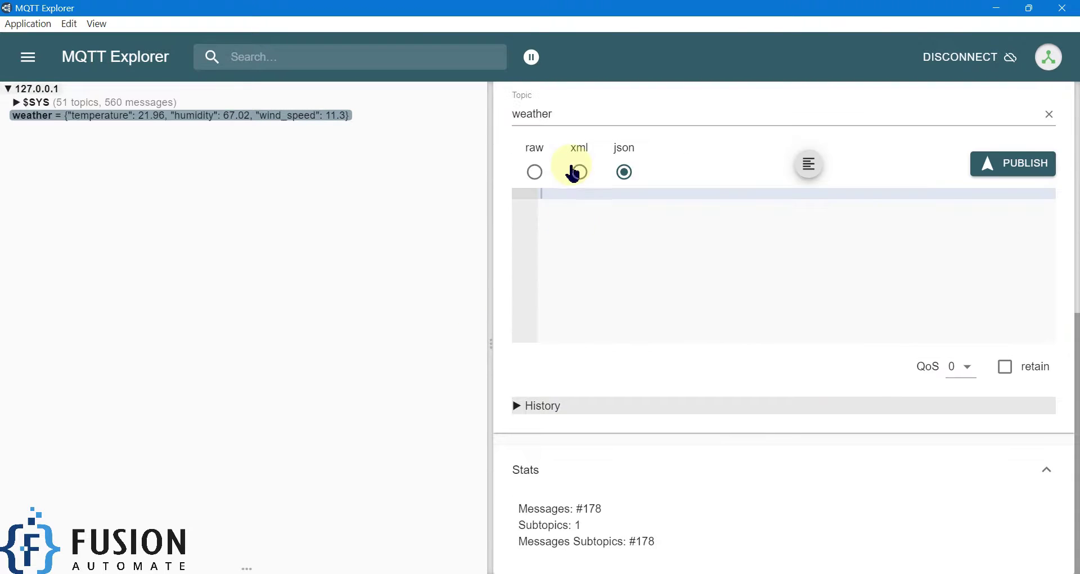
{"action": "left_click_drag", "start_coordinate": [579, 158], "coordinate": [475, 164]}
{"action": "type", "text": "test"}
{"action": "left_click", "coordinate": [534, 225]}
{"action": "type", "text": "66"}
{"action": "left_click", "coordinate": [1012, 228]}
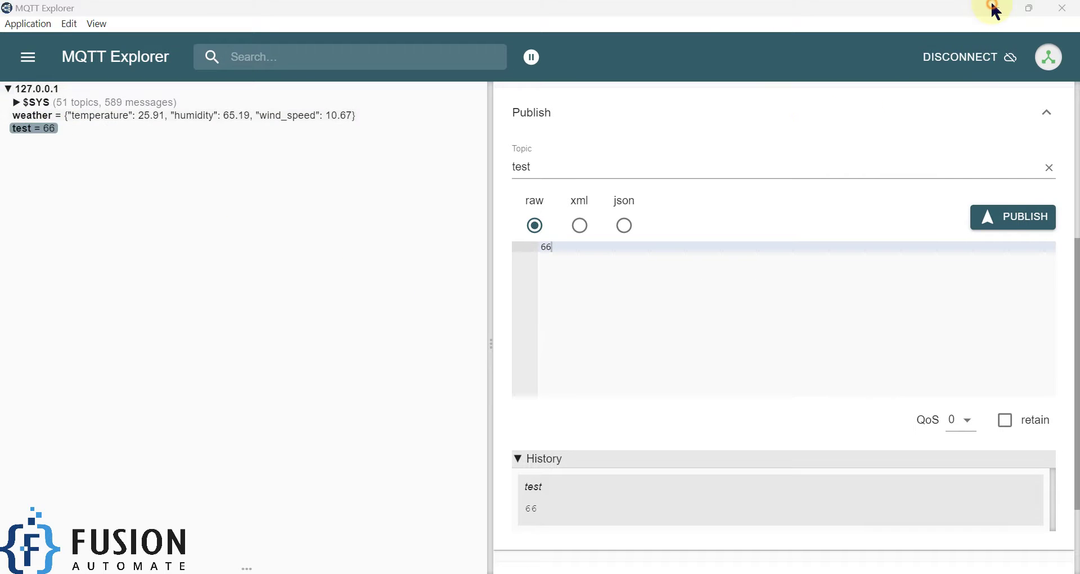
{"action": "left_click", "coordinate": [996, 8]}
{"action": "left_click", "coordinate": [1050, 538]}
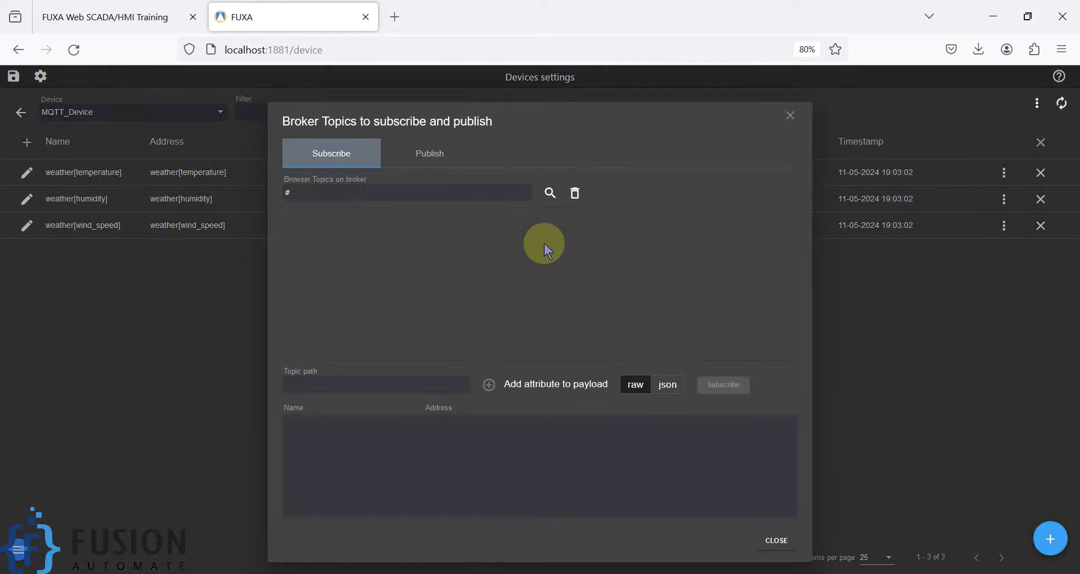
- Search the broker for 'test' and republish the test topic with payload 44 from MQTT Explorer
{"action": "left_click_drag", "start_coordinate": [321, 193], "coordinate": [208, 186]}
{"action": "type", "text": "test"}
{"action": "left_click", "coordinate": [550, 193]}
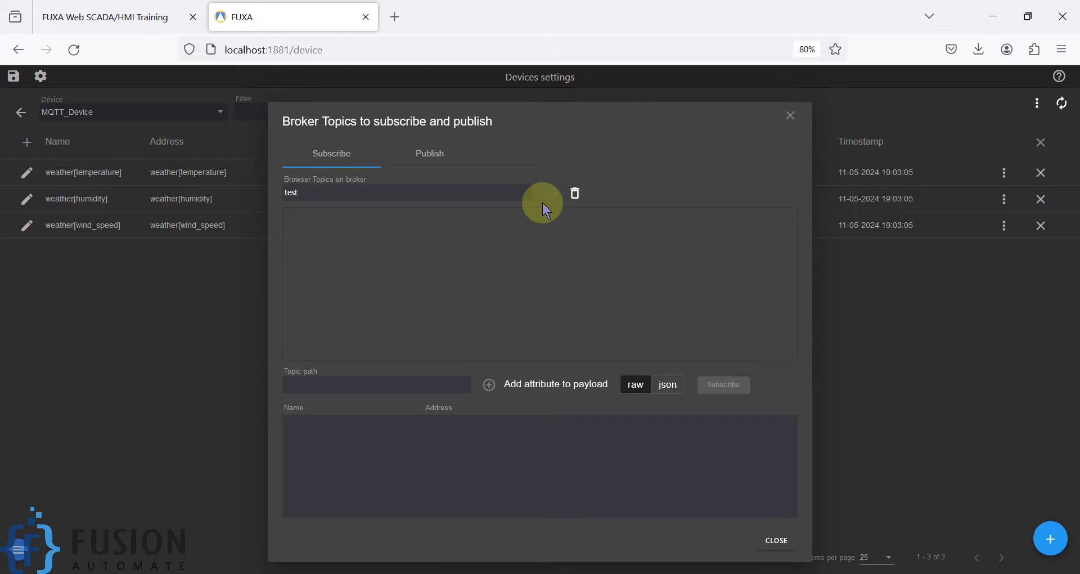
{"action": "key", "text": "alt+Tab"}
{"action": "left_click_drag", "start_coordinate": [555, 247], "coordinate": [511, 254]}
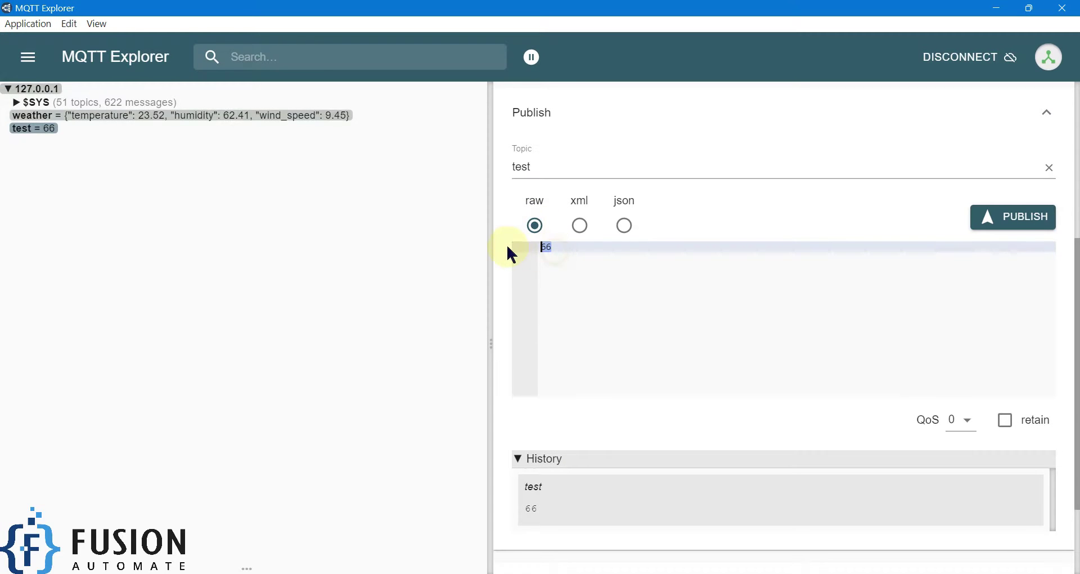
{"action": "type", "text": "44"}
{"action": "left_click", "coordinate": [1029, 227]}
{"action": "key", "text": "alt+Tab"}
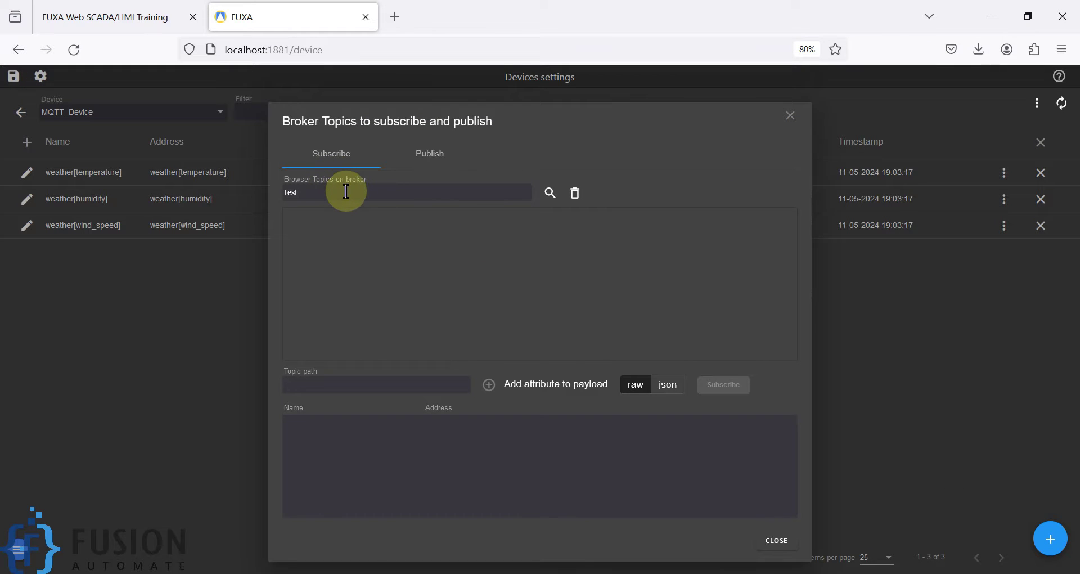
- Add the test topic as a payload row and subscribe it as a raw tag
{"action": "type", "text": "test"}
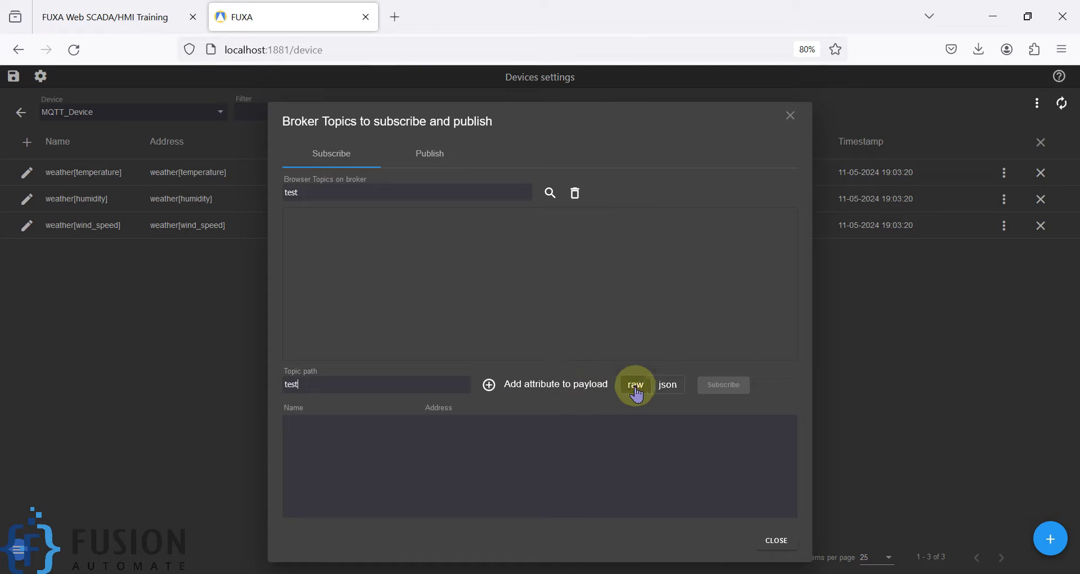
{"action": "left_click", "coordinate": [489, 384]}
{"action": "left_click", "coordinate": [709, 386]}
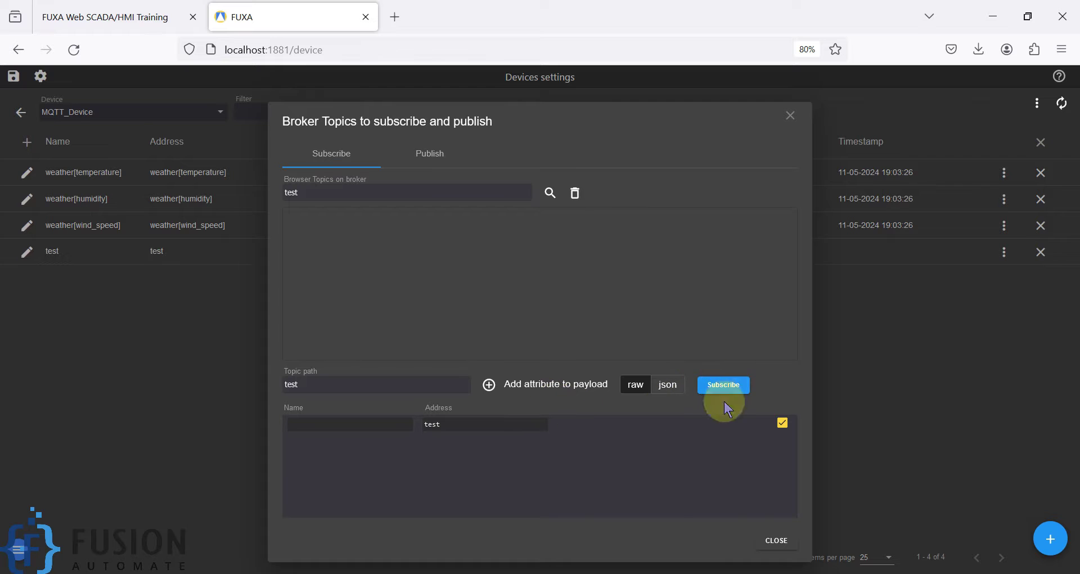
{"action": "left_click", "coordinate": [772, 541]}
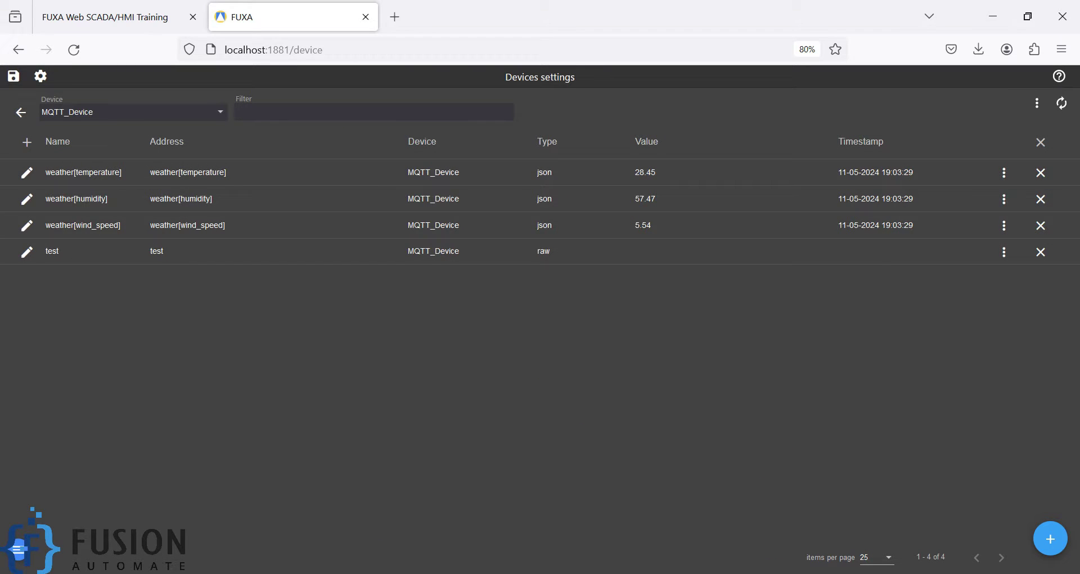
- Place FUXA and MQTT Explorer side by side and republish 44 on test
{"action": "left_click", "coordinate": [394, 571]}
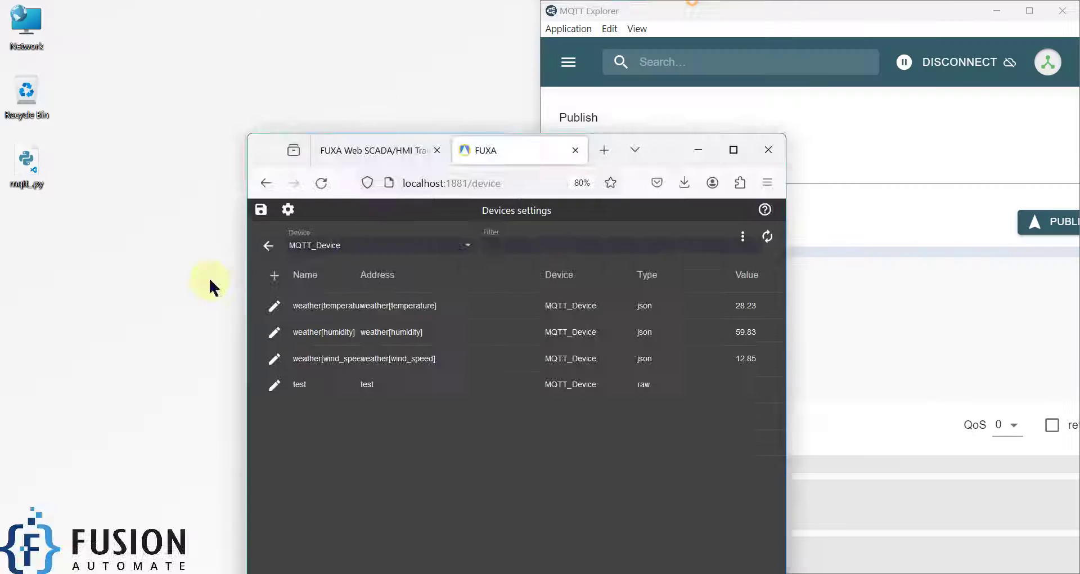
{"action": "key", "text": "super+Left"}
{"action": "left_click", "coordinate": [610, 250]}
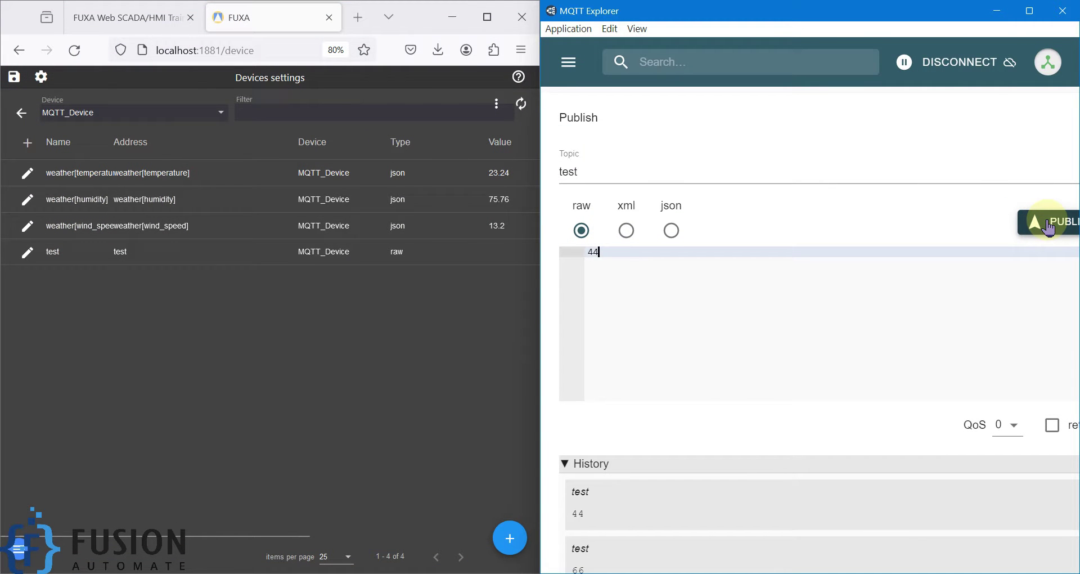
- Replace the payload with 77, publish it on test, and maximise FUXA to see the tag update
{"action": "left_click", "coordinate": [506, 262]}
{"action": "left_click", "coordinate": [617, 259]}
{"action": "left_click_drag", "start_coordinate": [617, 258], "coordinate": [563, 249]}
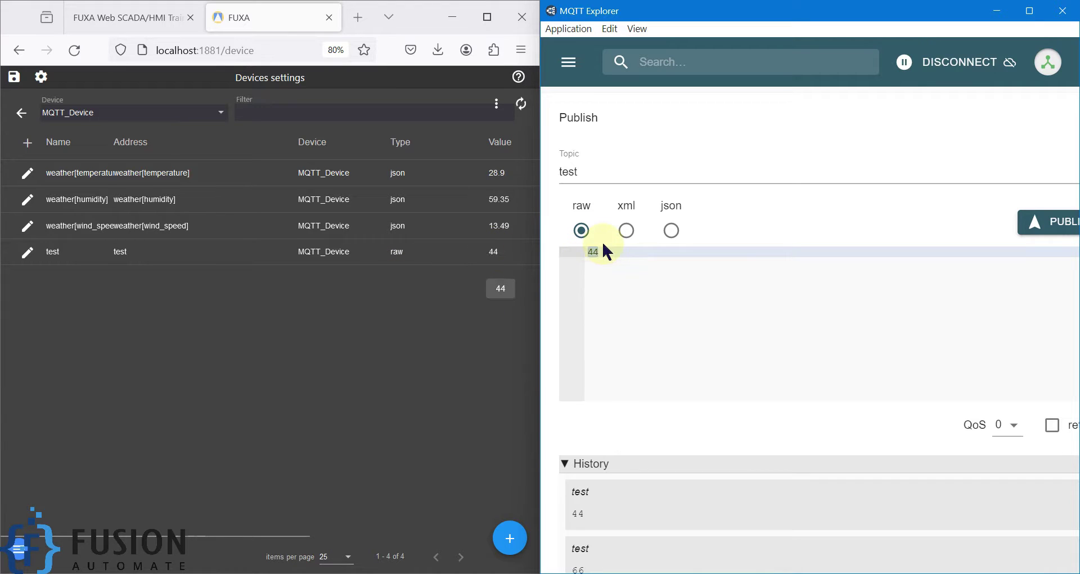
{"action": "type", "text": "77"}
{"action": "left_click", "coordinate": [1055, 225]}
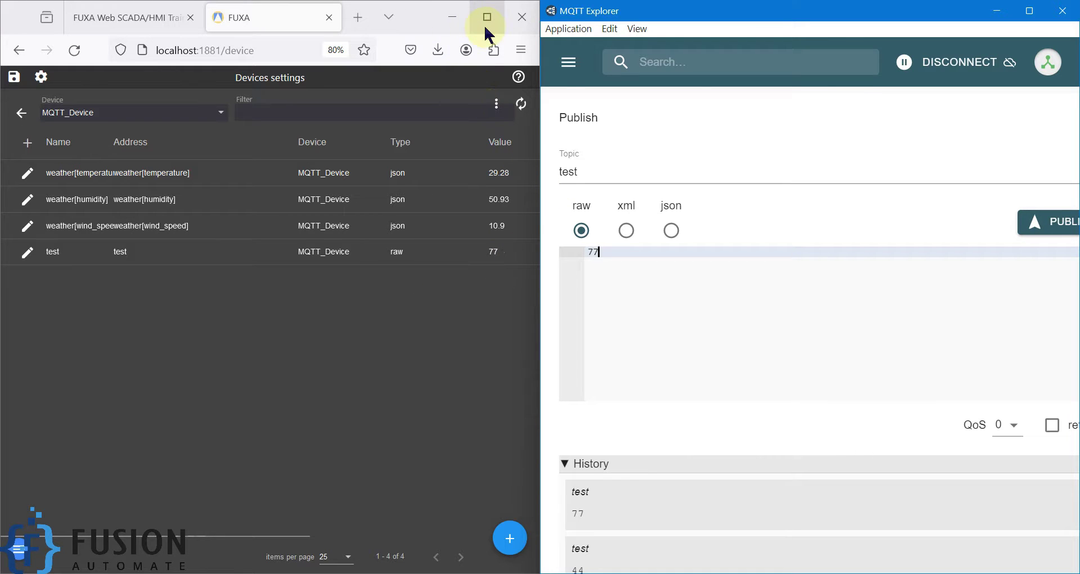
{"action": "mouse_move", "coordinate": [485, 27]}
{"action": "left_click", "coordinate": [432, 333]}
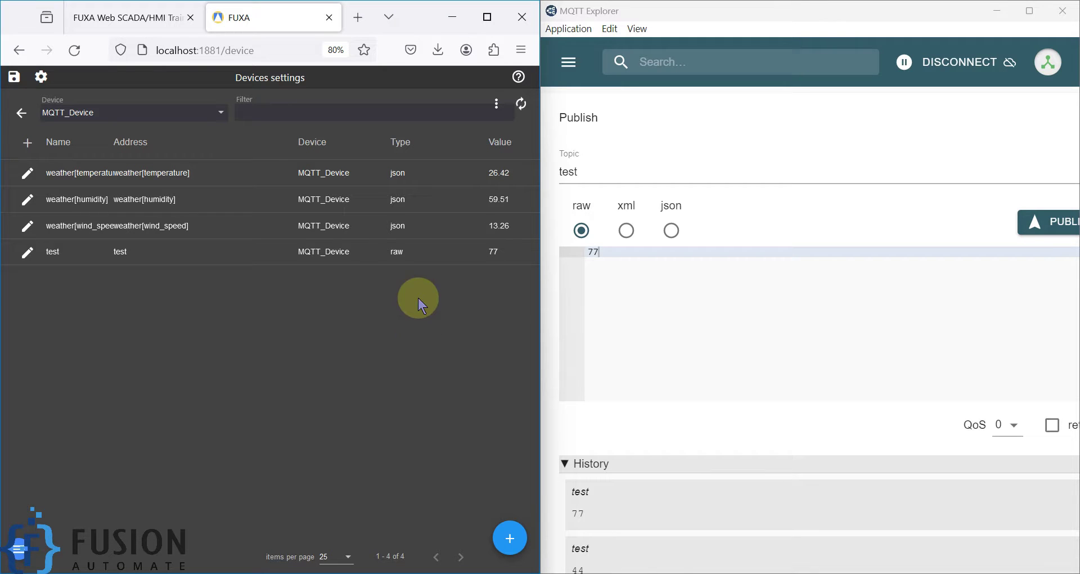
{"action": "left_click", "coordinate": [497, 16]}
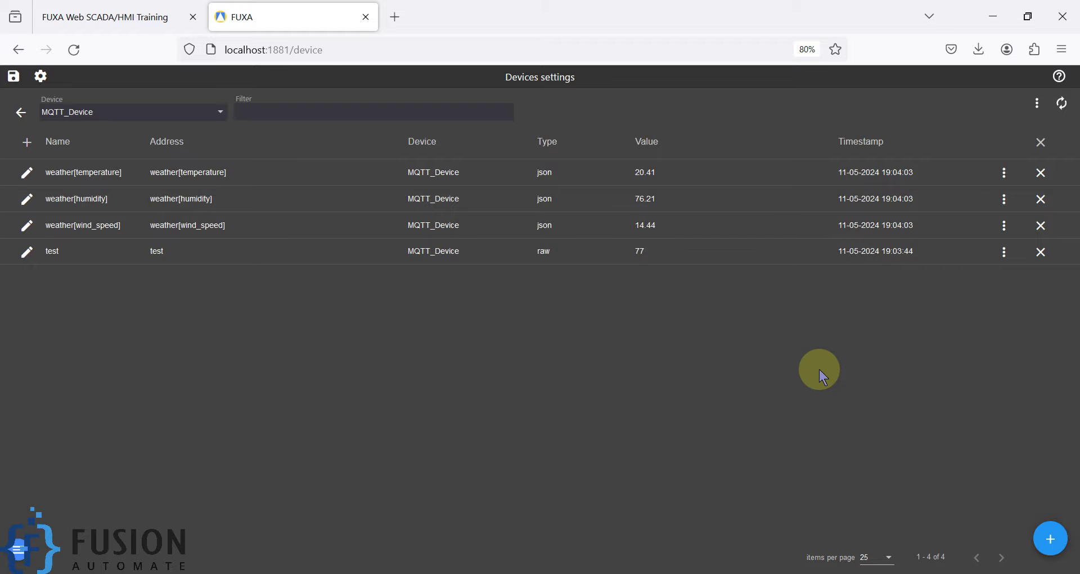
- Clear MQTT_Device's tags and resubscribe weather's temperature, humidity and wind_speed as json tags
{"action": "left_click", "coordinate": [1040, 142]}
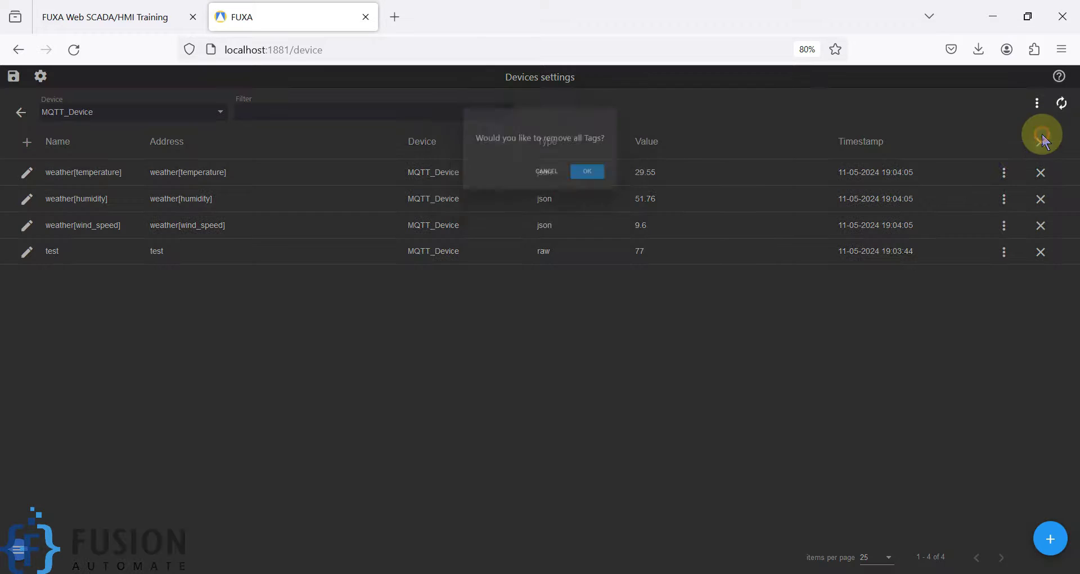
{"action": "left_click", "coordinate": [597, 175]}
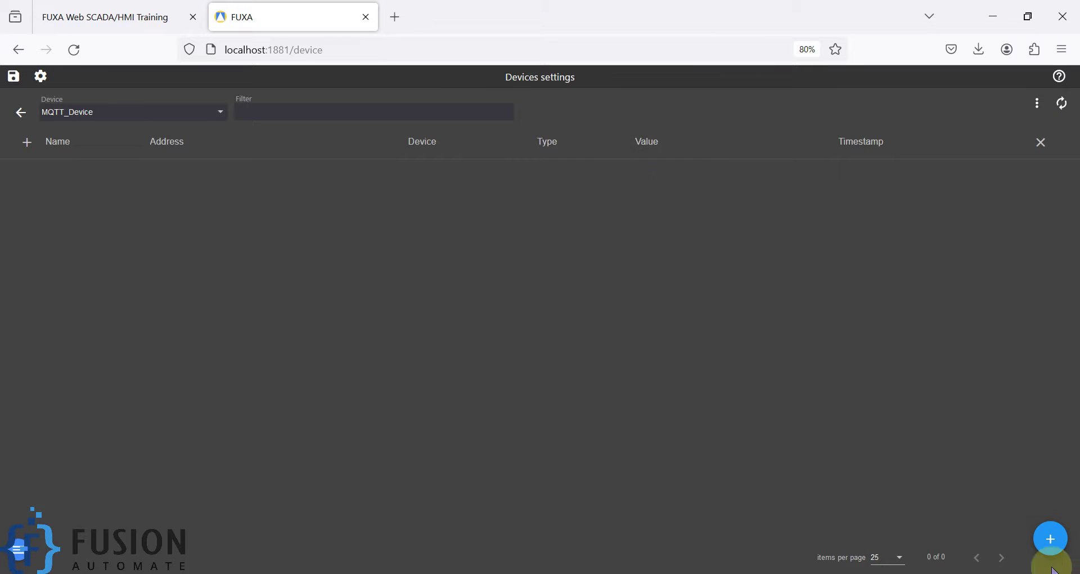
{"action": "left_click", "coordinate": [1051, 539]}
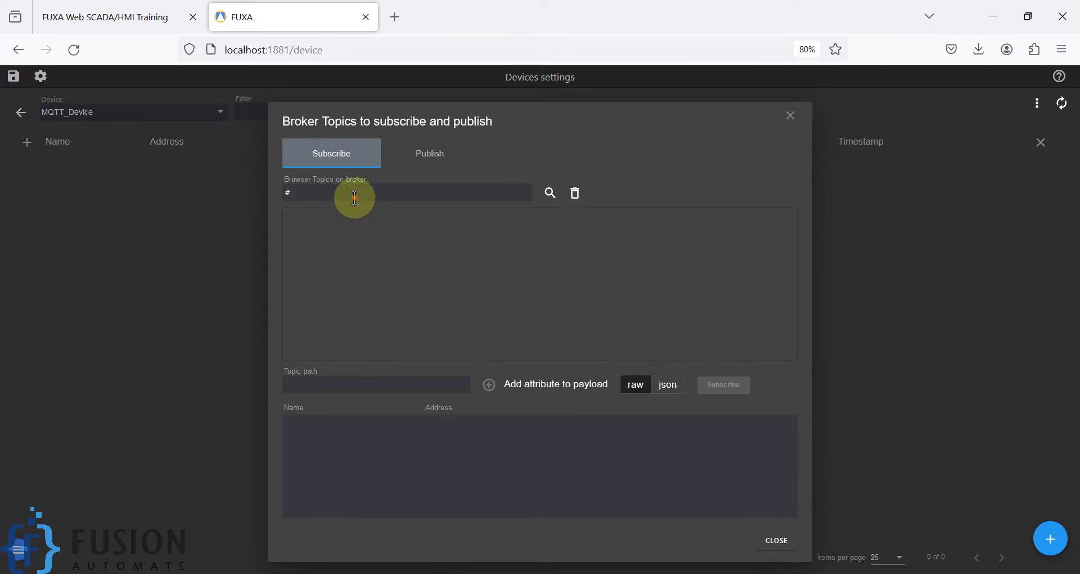
{"action": "key", "text": "Tab"}
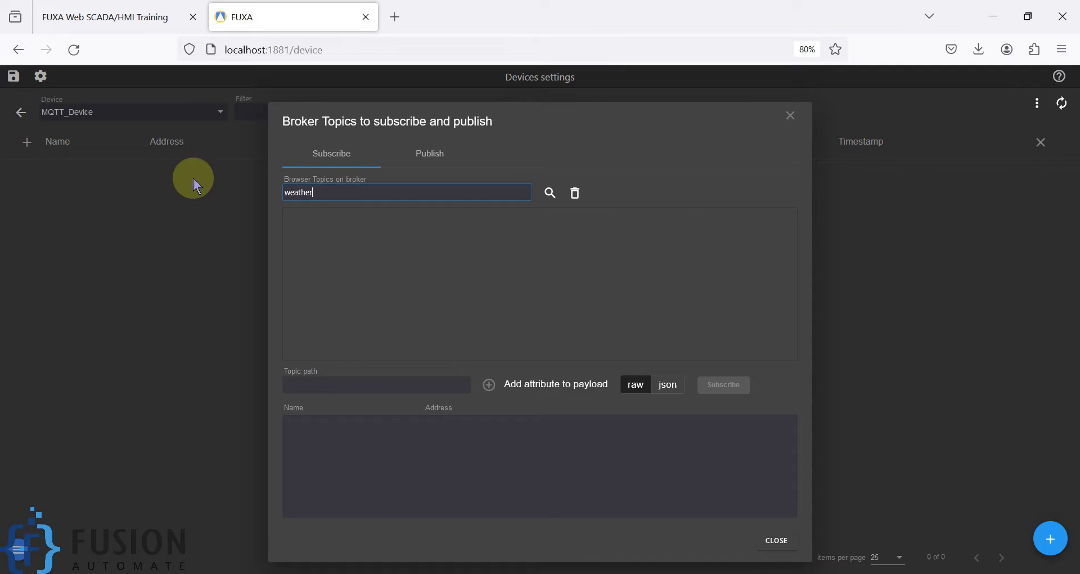
{"action": "left_click", "coordinate": [549, 193]}
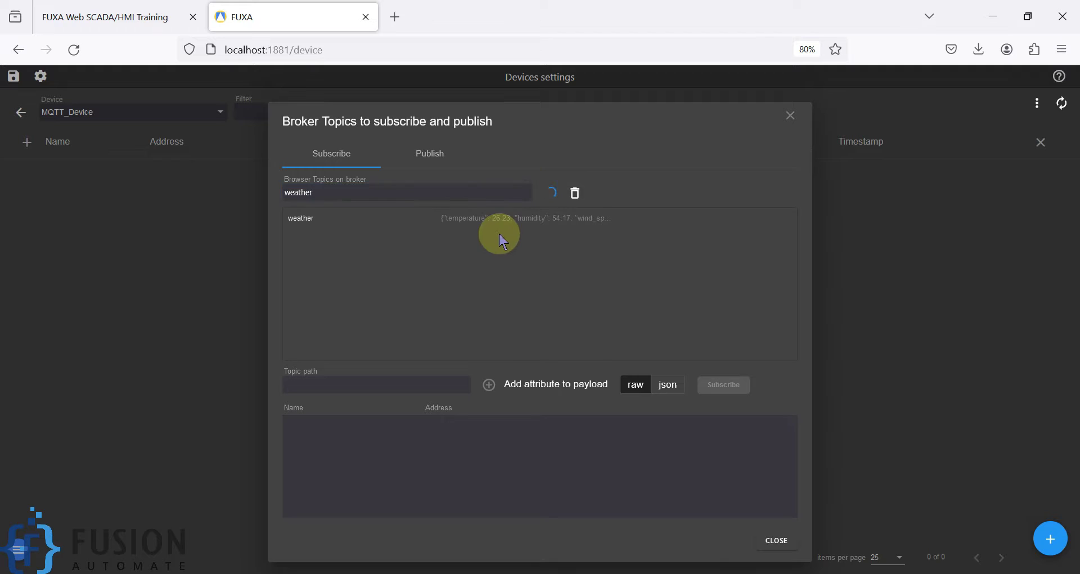
{"action": "left_click", "coordinate": [537, 219]}
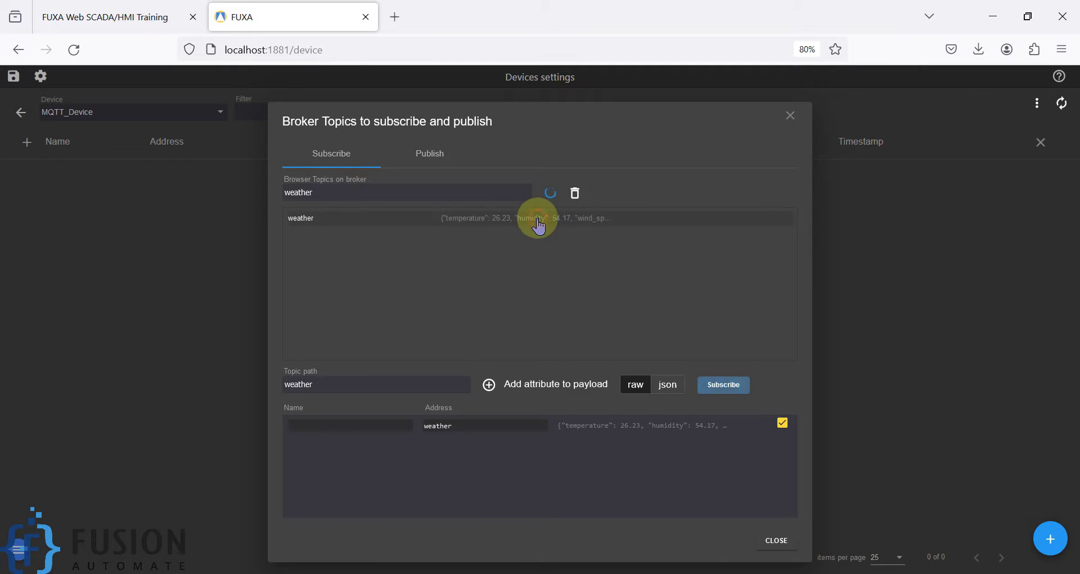
{"action": "left_click", "coordinate": [669, 386]}
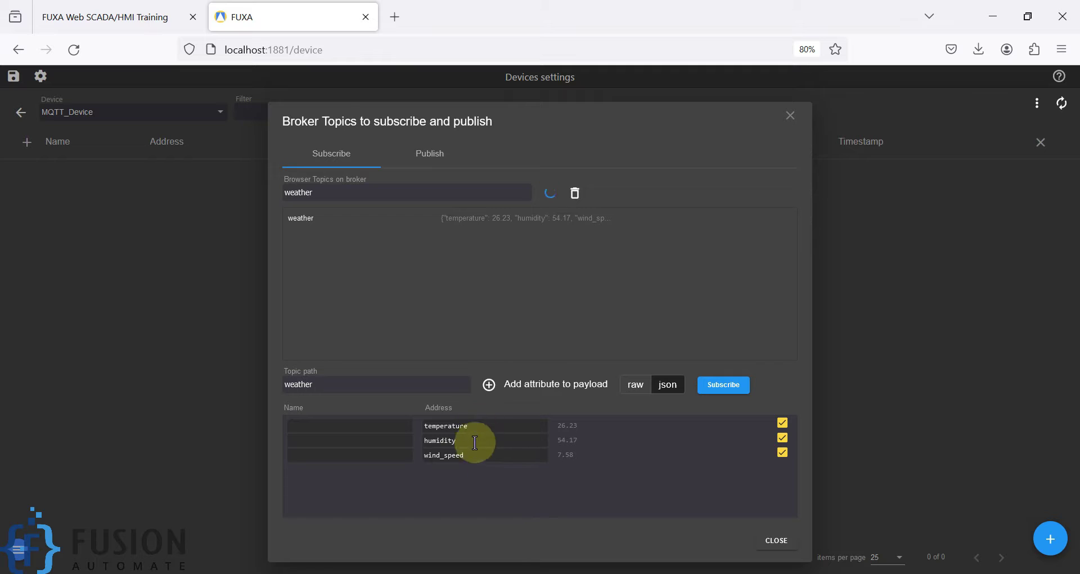
{"action": "left_click", "coordinate": [730, 393]}
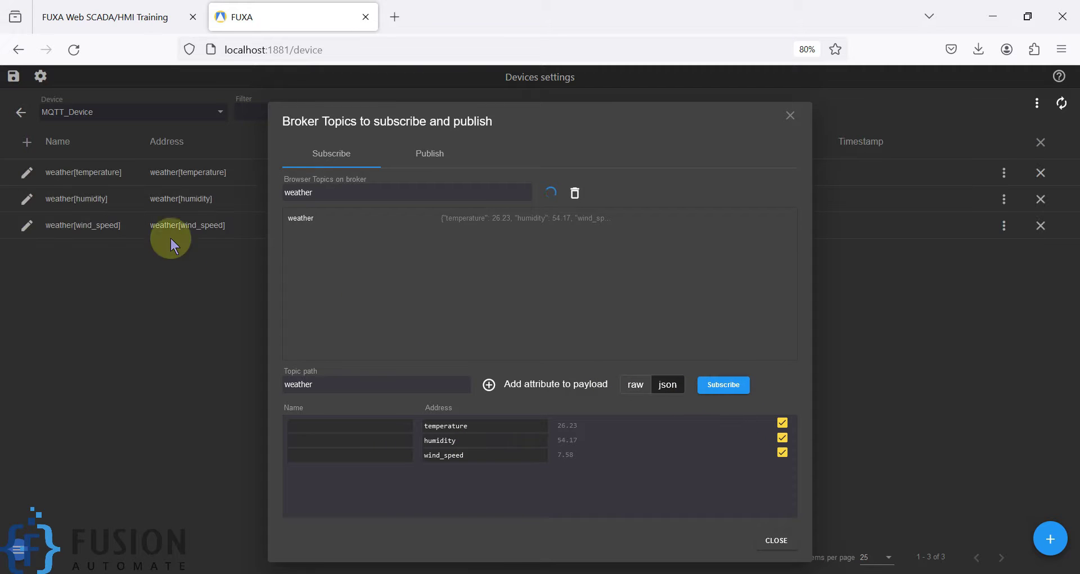
- Set the topic path to 'test', subscribe it as a raw tag, and close the dialog
{"action": "double_click", "coordinate": [323, 386]}
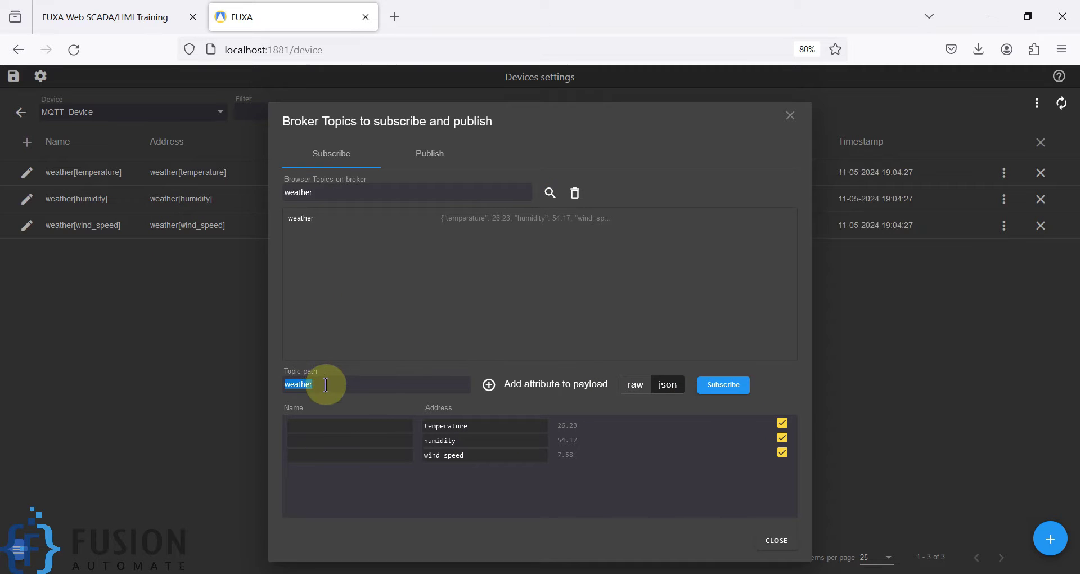
{"action": "type", "text": "test"}
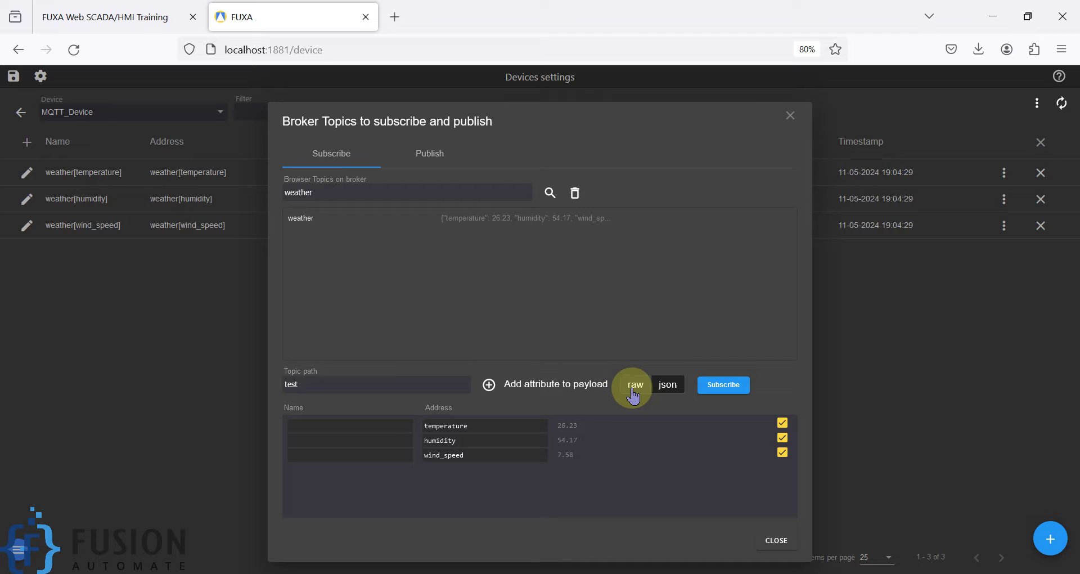
{"action": "left_click", "coordinate": [633, 394]}
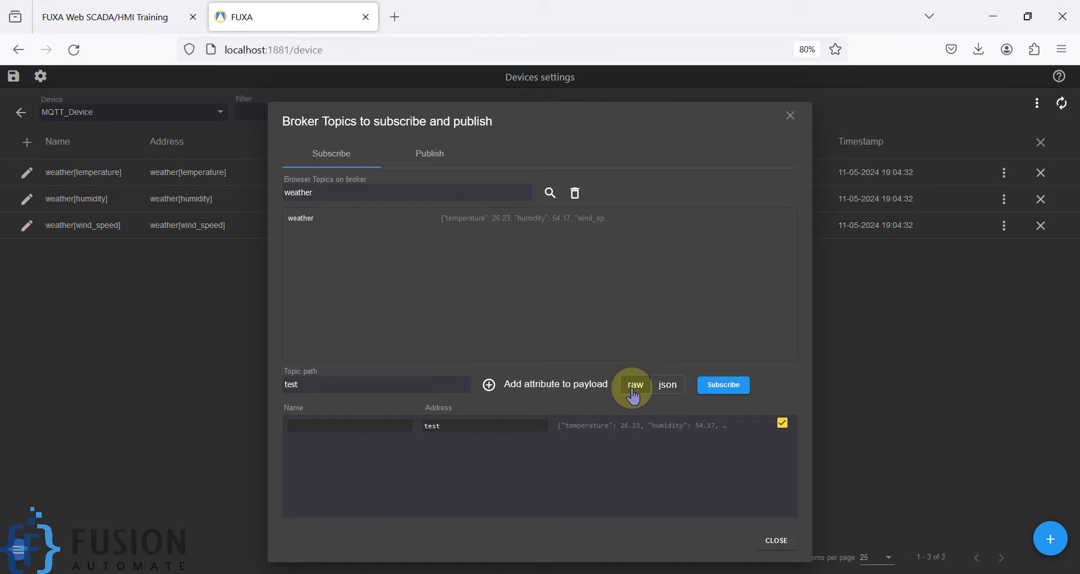
{"action": "left_click", "coordinate": [726, 389]}
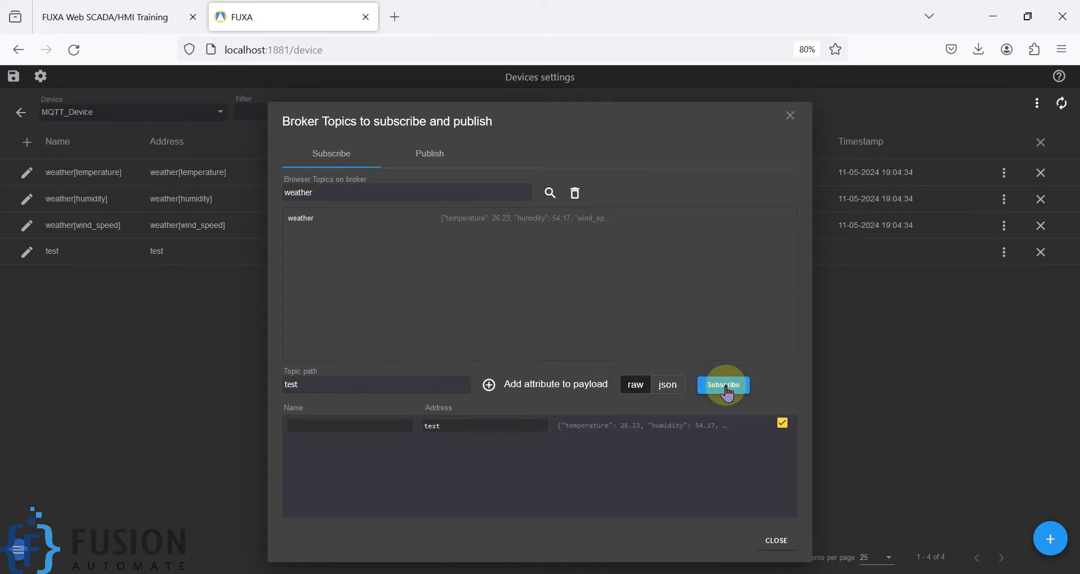
{"action": "left_click", "coordinate": [776, 540]}
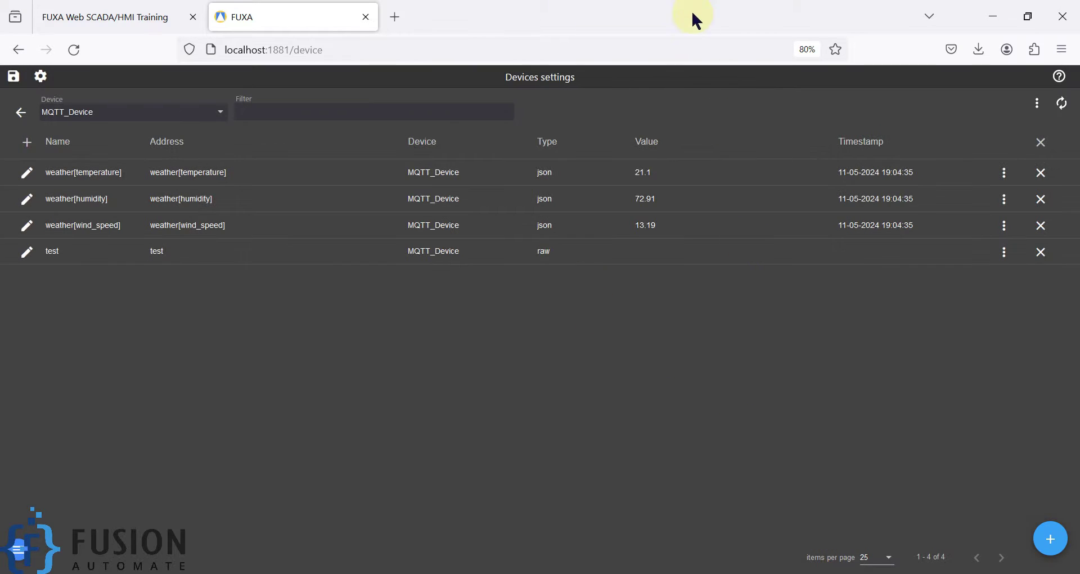
- With the browser snapped left, publish payload 88 instead of 77 to the test topic in MQTT Explorer
{"action": "left_click_drag", "start_coordinate": [696, 20], "coordinate": [2, 181]}
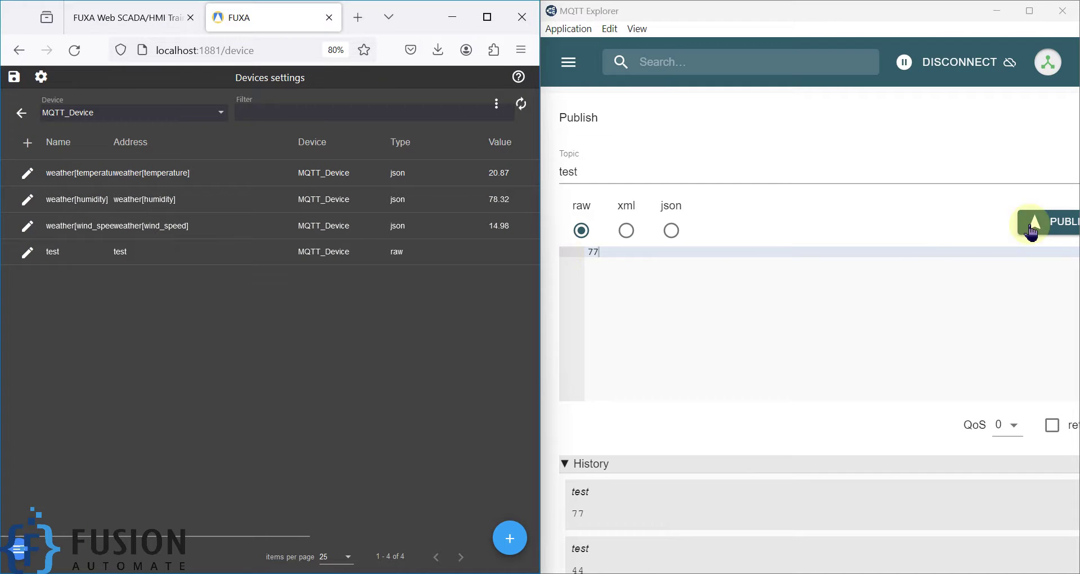
{"action": "left_click", "coordinate": [1025, 232]}
{"action": "left_click", "coordinate": [632, 260]}
{"action": "left_click_drag", "start_coordinate": [599, 258], "coordinate": [562, 255]}
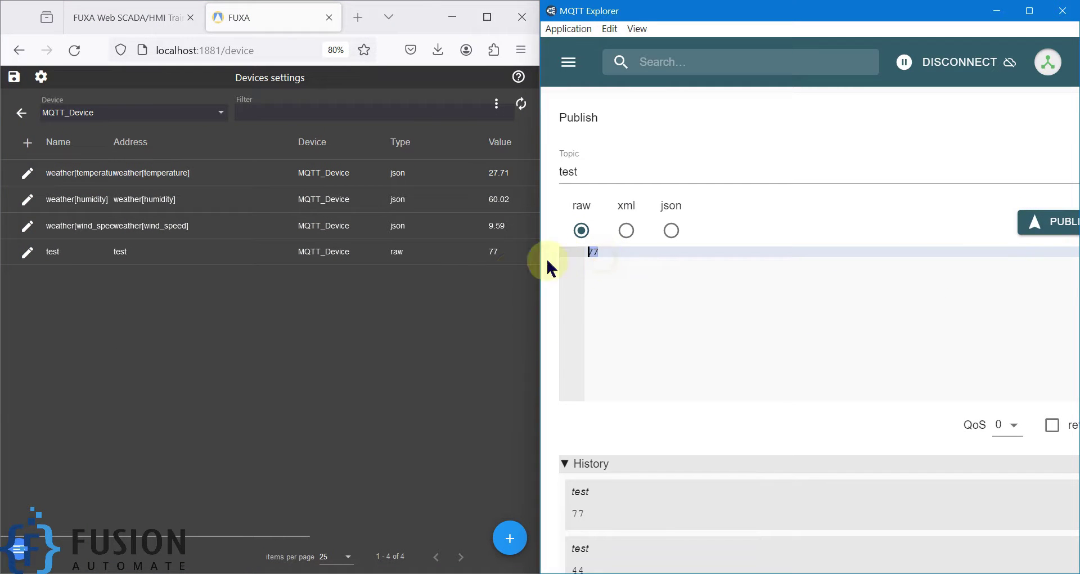
{"action": "left_click", "coordinate": [593, 254]}
{"action": "type", "text": "88"}
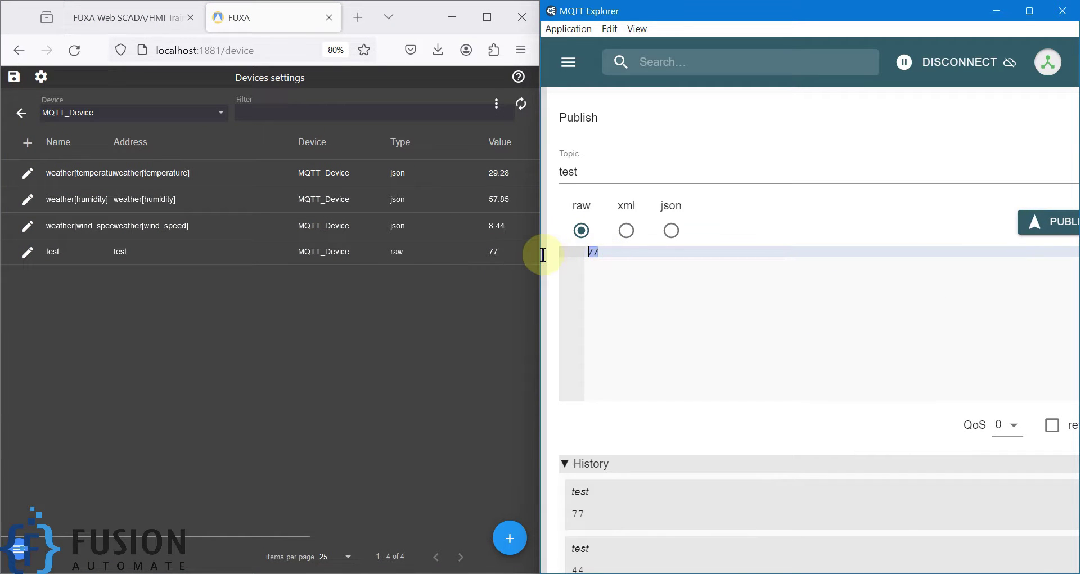
{"action": "left_click", "coordinate": [1048, 225]}
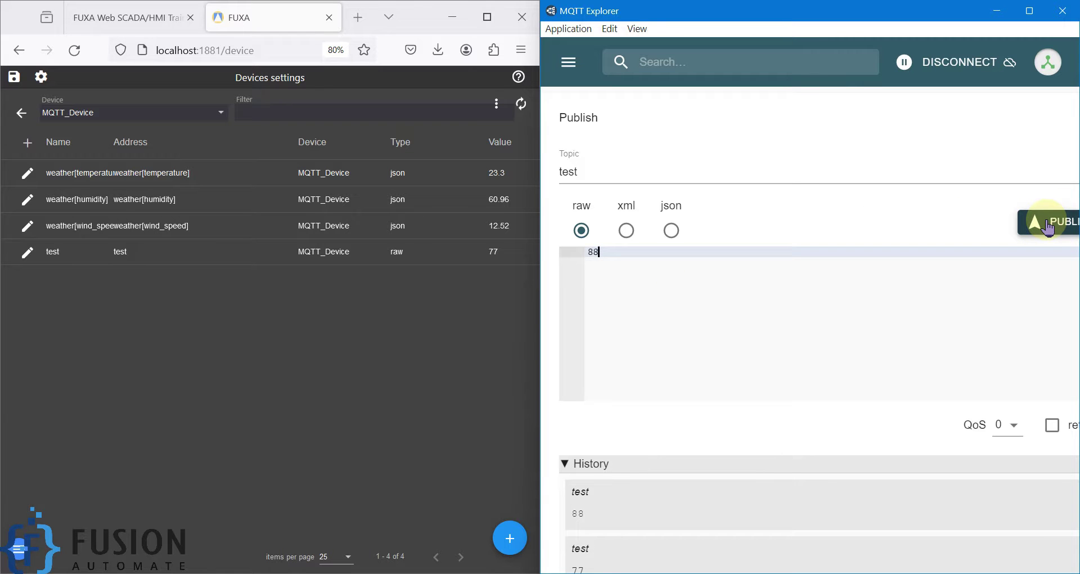
{"action": "left_click", "coordinate": [699, 253]}
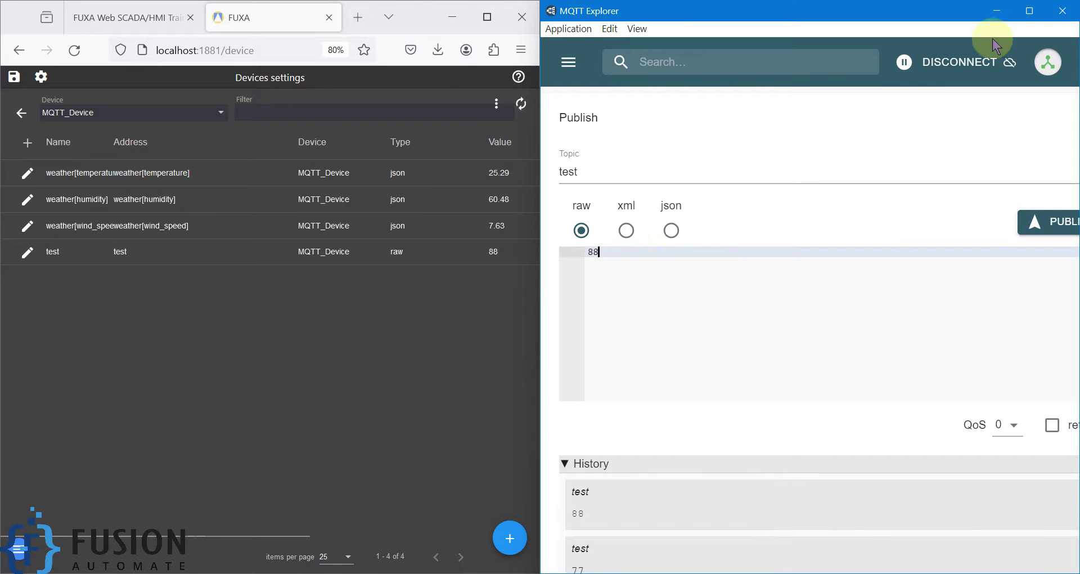
- Maximize MQTT Explorer, widen its topic tree, select the weather topic, then restore it beside FUXA
{"action": "left_click", "coordinate": [1030, 11]}
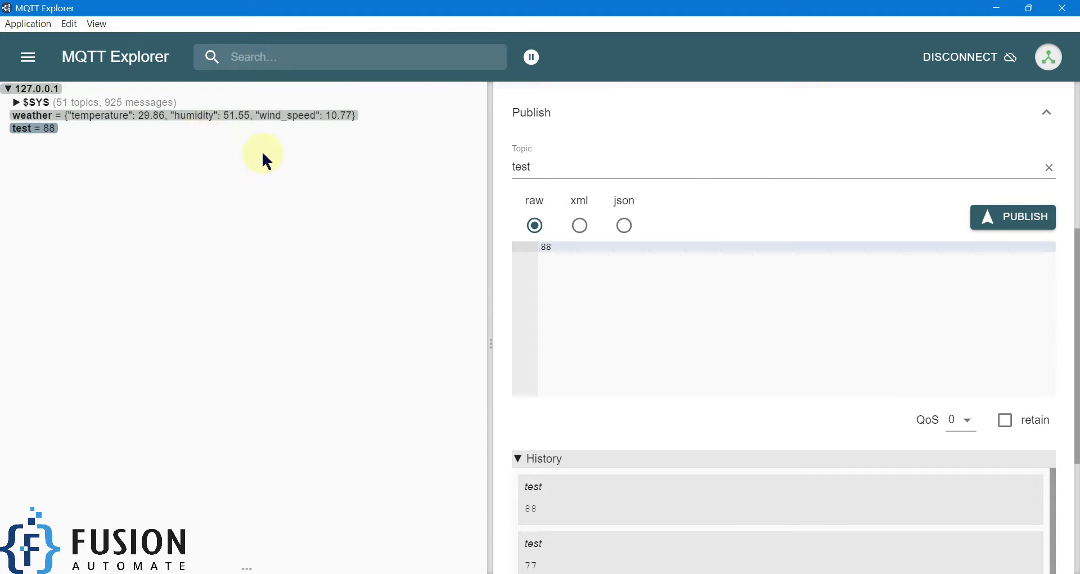
{"action": "left_click_drag", "start_coordinate": [491, 332], "coordinate": [922, 337]}
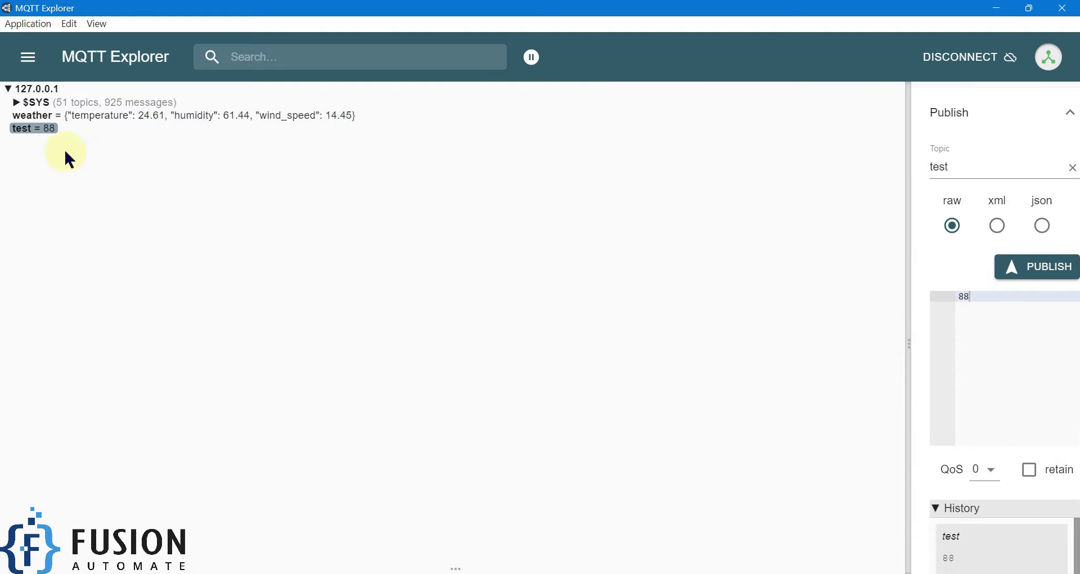
{"action": "left_click", "coordinate": [34, 115]}
{"action": "left_click_drag", "start_coordinate": [458, 7], "coordinate": [1071, 247]}
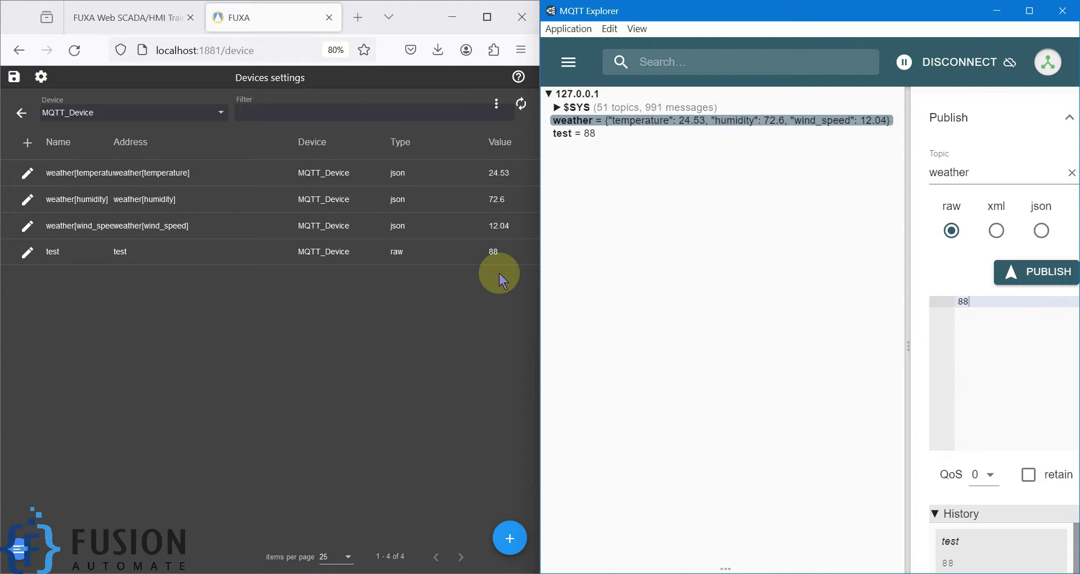
{"action": "left_click", "coordinate": [512, 540]}
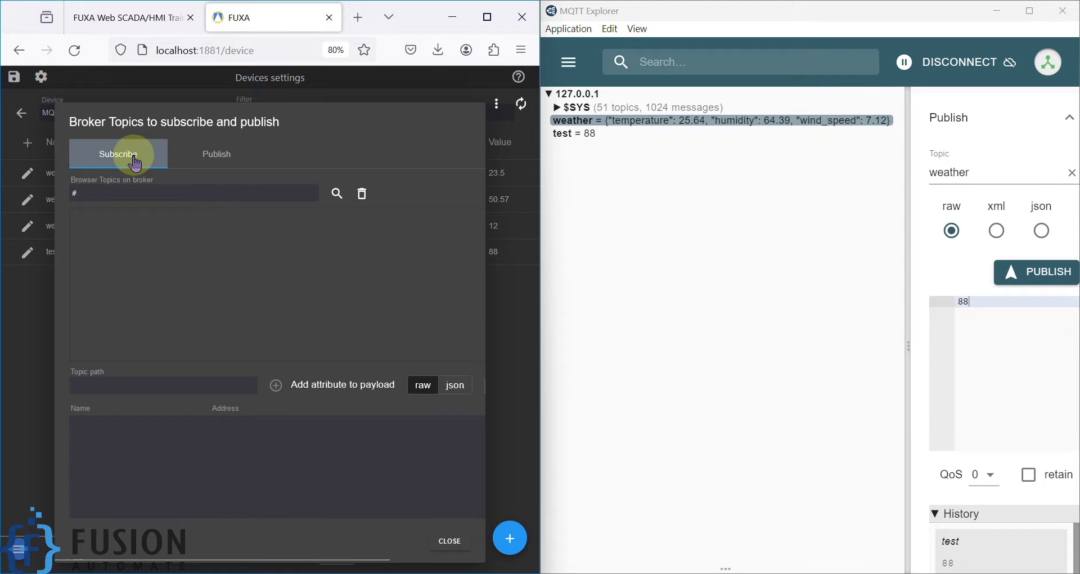
{"action": "left_click", "coordinate": [218, 157]}
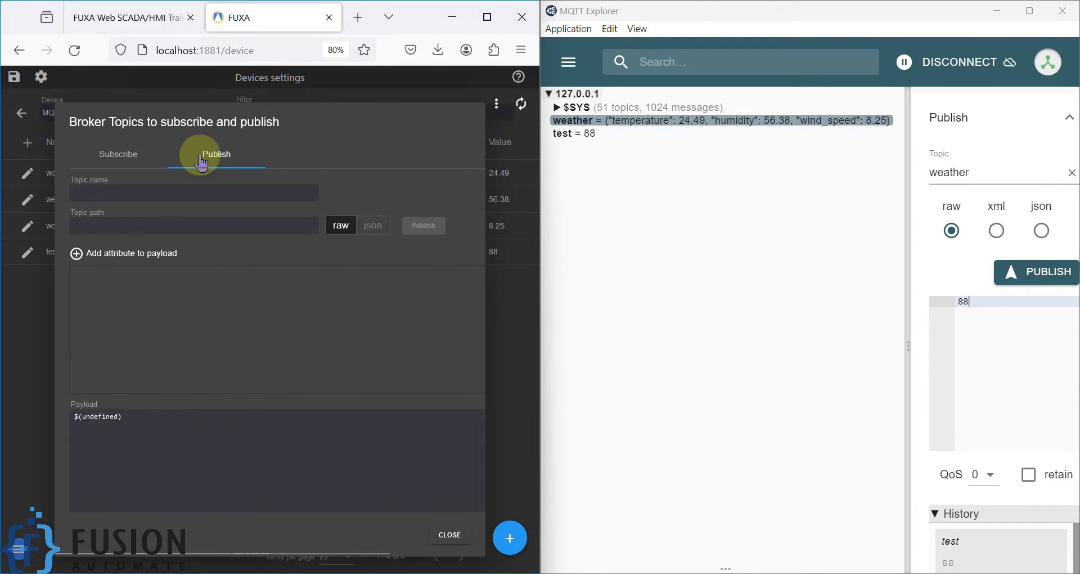
{"action": "left_click", "coordinate": [117, 155]}
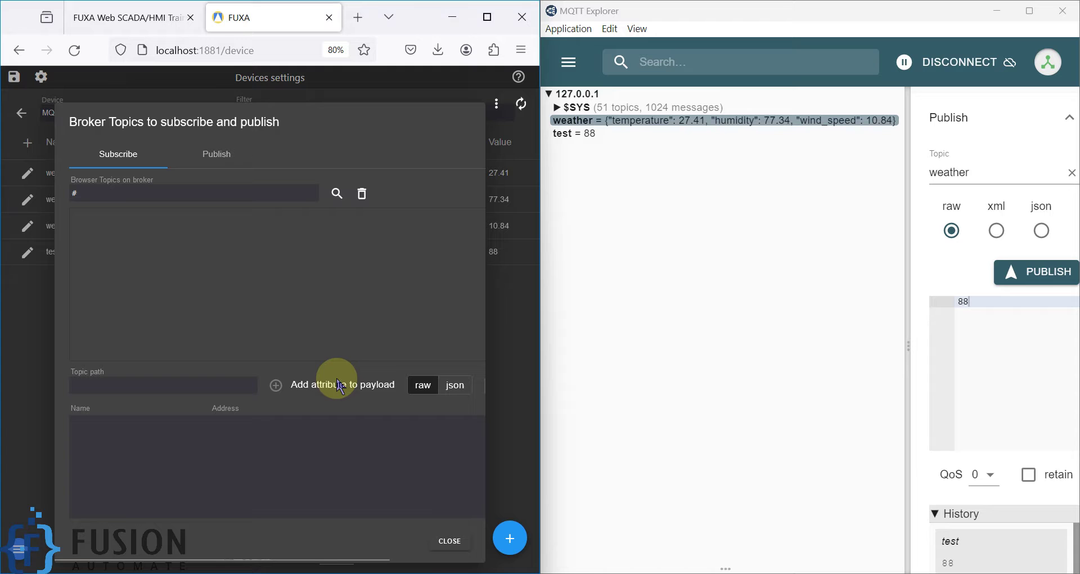
{"action": "left_click", "coordinate": [574, 136]}
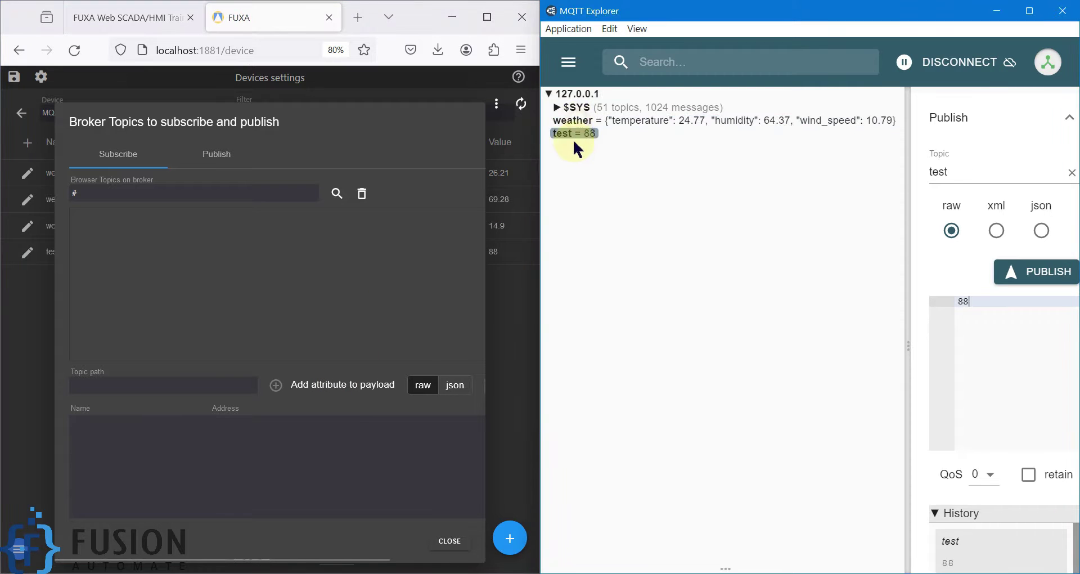
{"action": "left_click", "coordinate": [448, 539]}
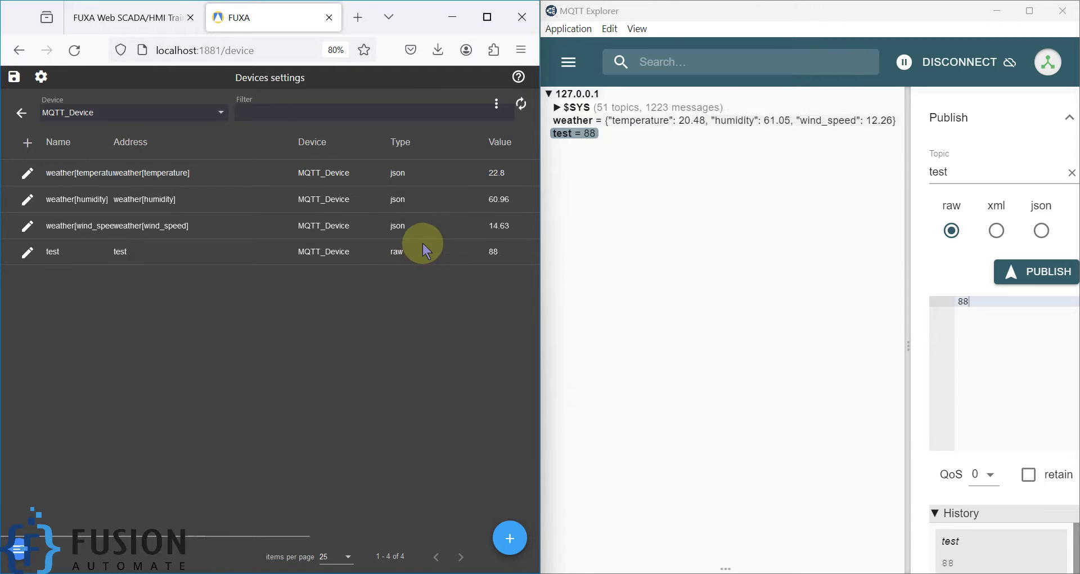
- Highlight the json type of the temperature tag and the raw type of the test tag
{"action": "double_click", "coordinate": [398, 173]}
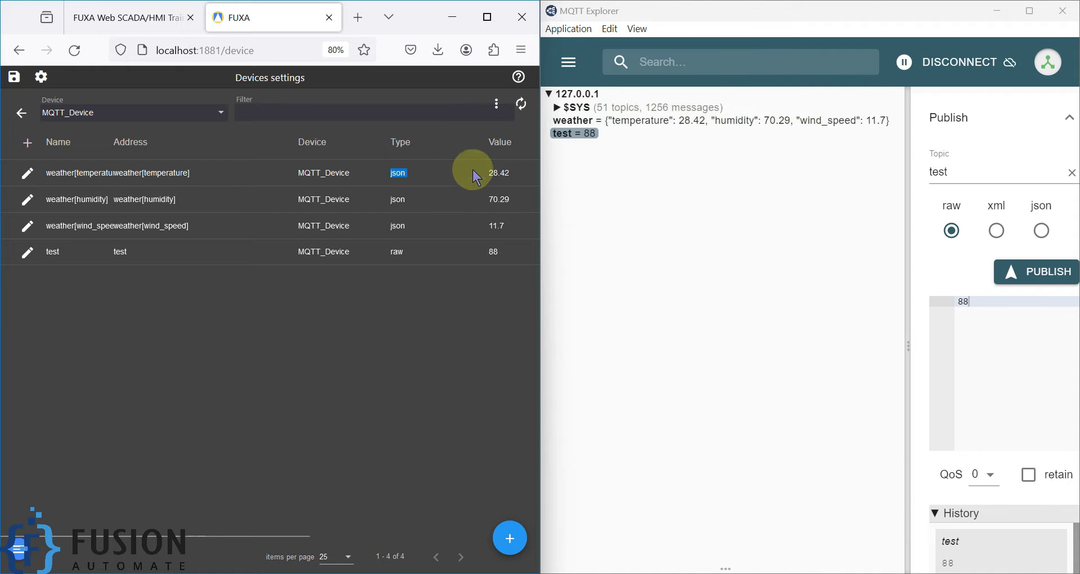
{"action": "double_click", "coordinate": [397, 251]}
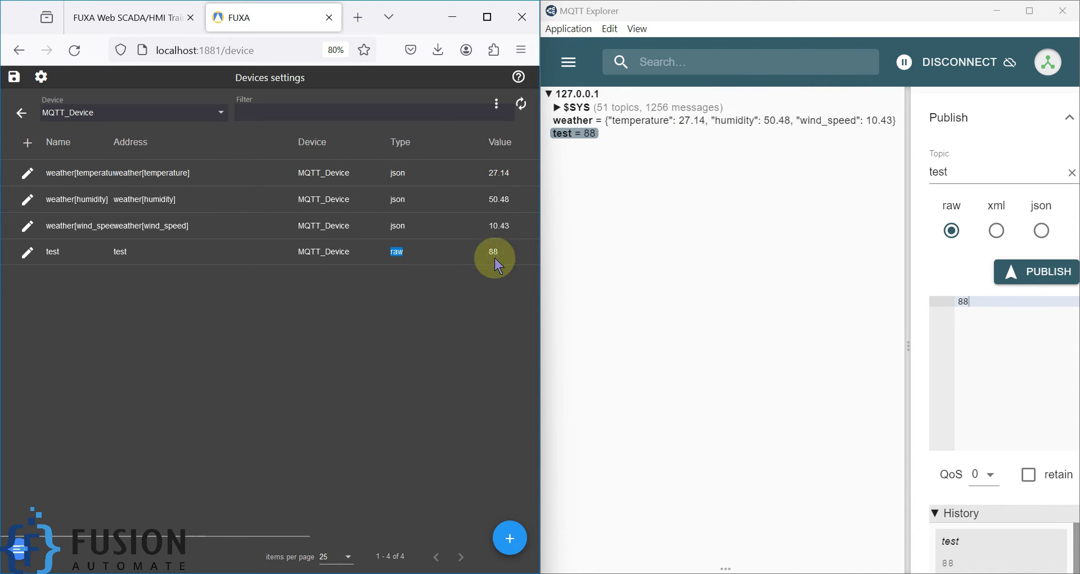
{"action": "left_click", "coordinate": [480, 275]}
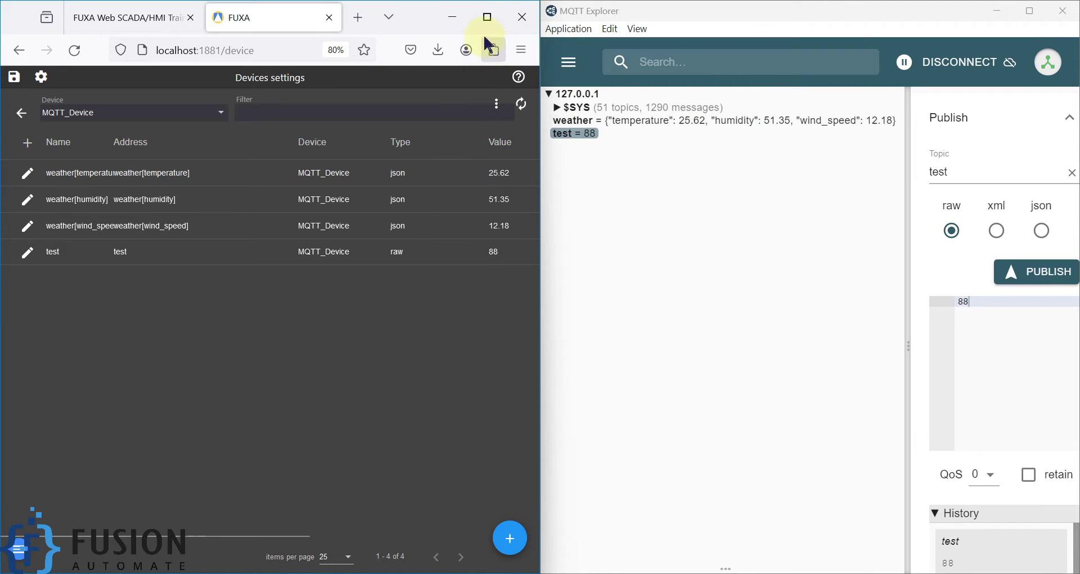
- Maximize the FUXA browser, then minimize it and MQTT Explorer to reveal the desktop
{"action": "left_click", "coordinate": [487, 18]}
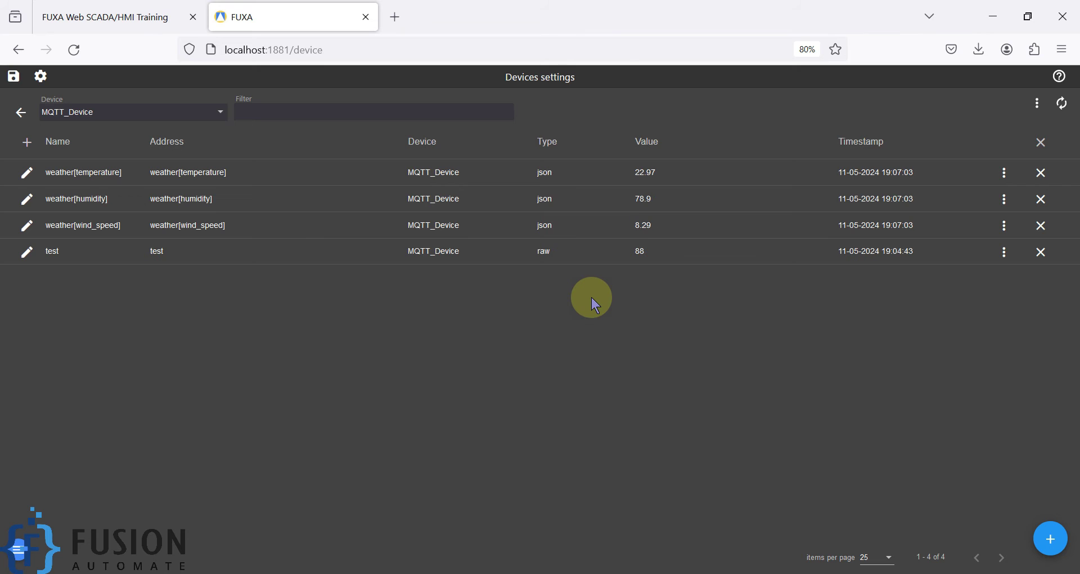
{"action": "left_click", "coordinate": [1007, 16]}
{"action": "left_click", "coordinate": [1003, 13]}
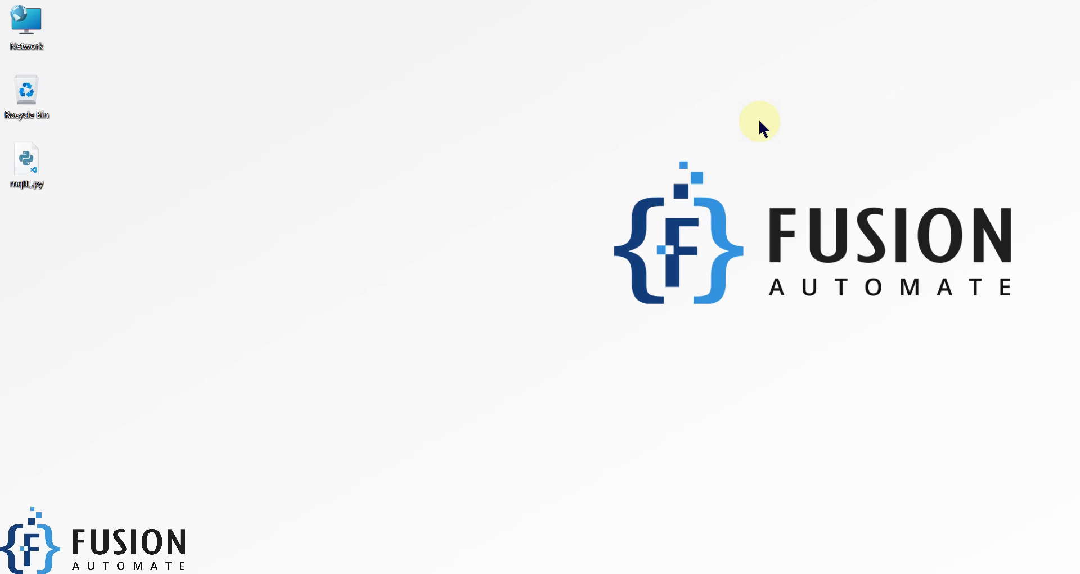